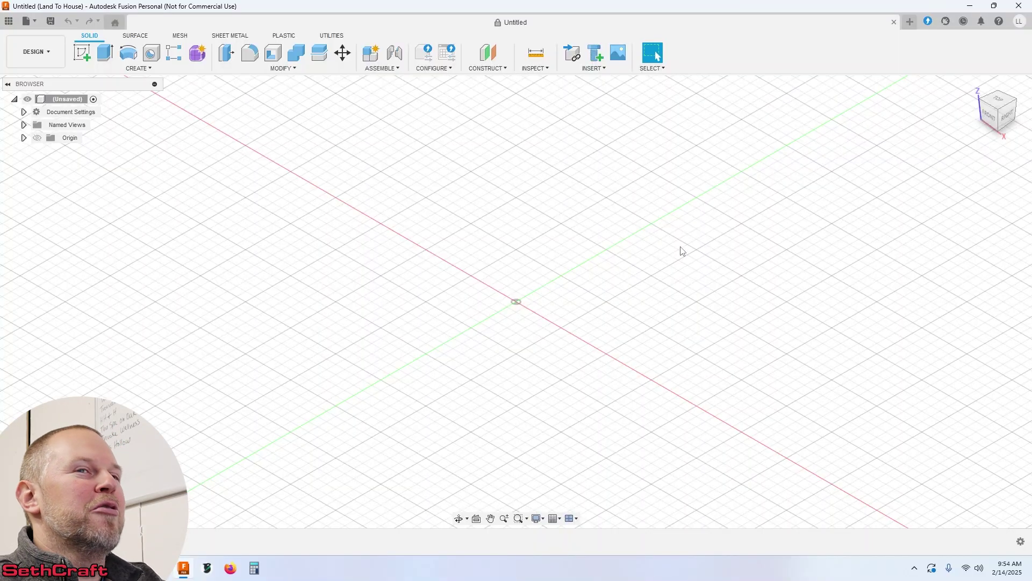
Create a box 15 mm long, 10 mm wide and 2 mm high on the horizontal plane, with one corner at the origin
{"action": "left_click", "coordinate": [1001, 100]}
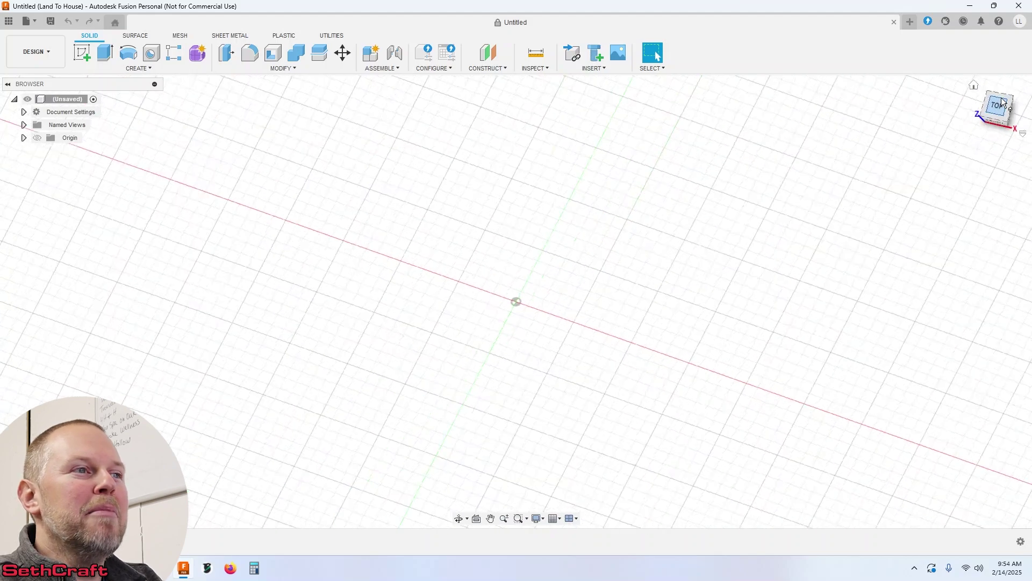
{"action": "left_click", "coordinate": [150, 68]}
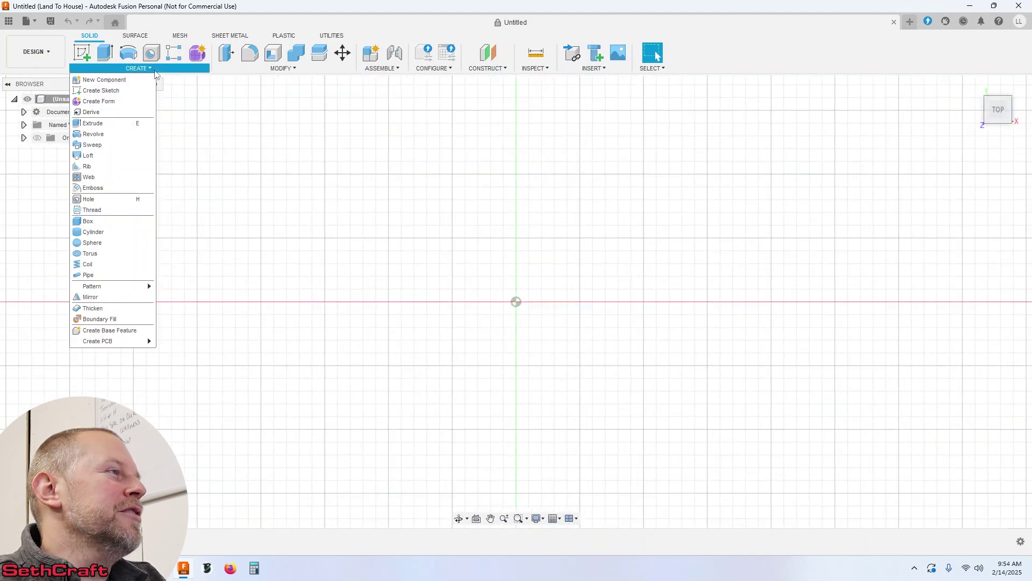
{"action": "left_click", "coordinate": [105, 225]}
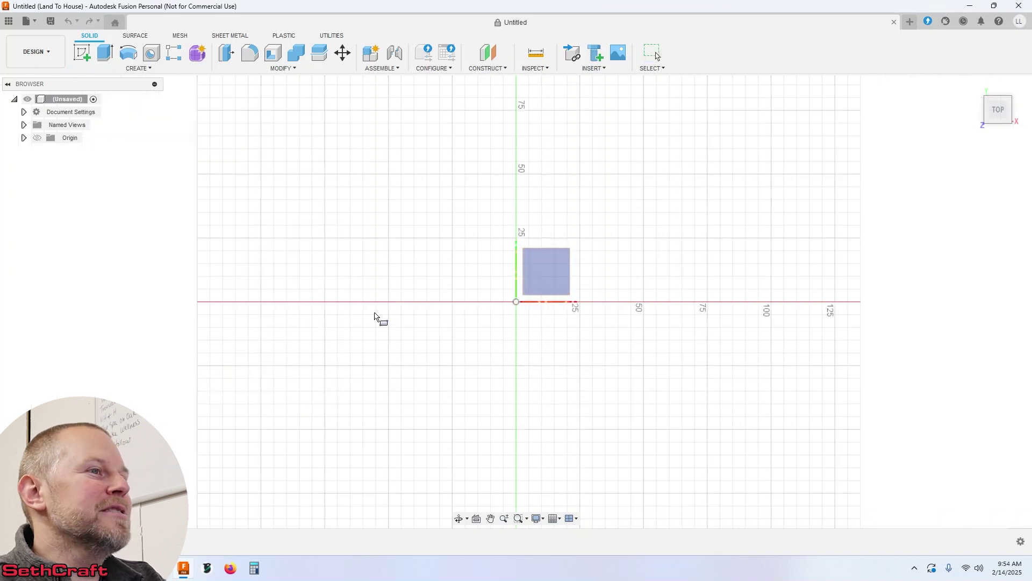
{"action": "left_click", "coordinate": [546, 270]}
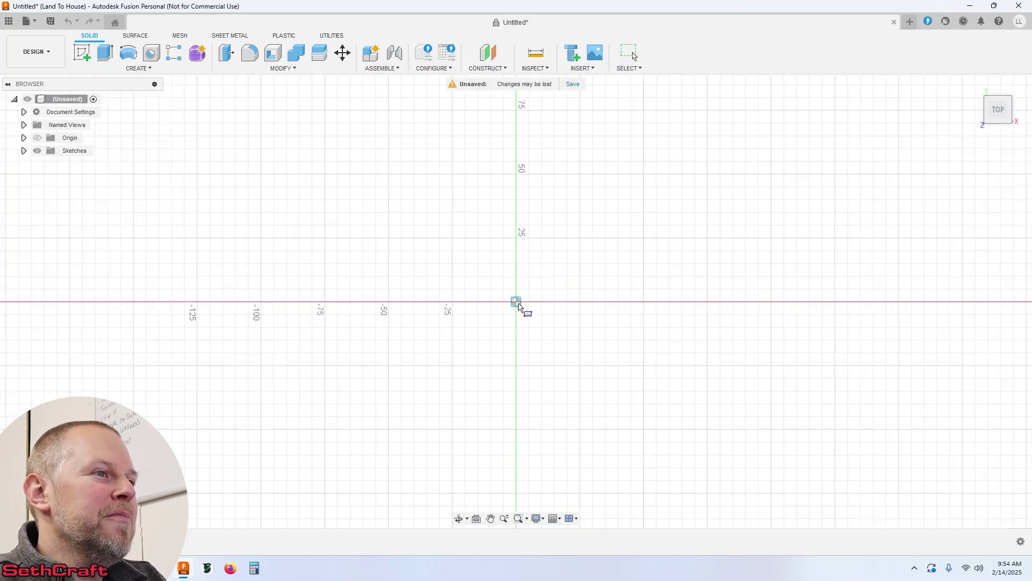
{"action": "left_click", "coordinate": [516, 301]}
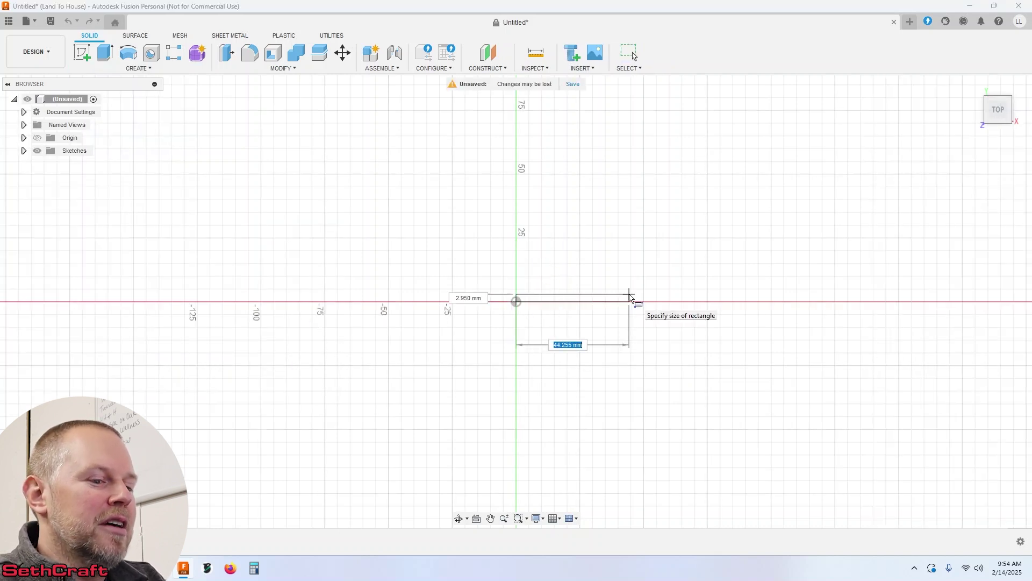
{"action": "type", "text": "15"}
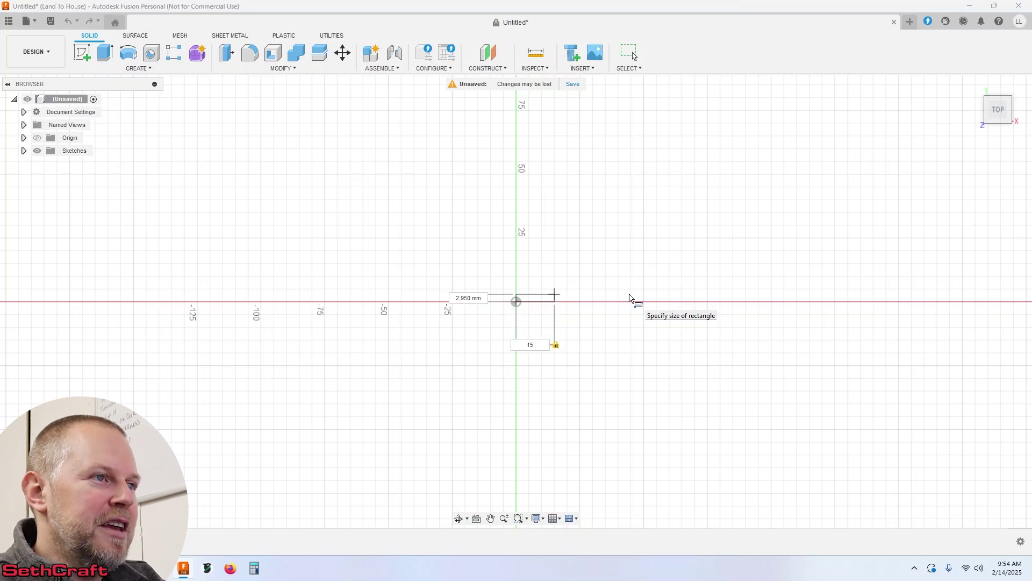
{"action": "key", "text": "Tab"}
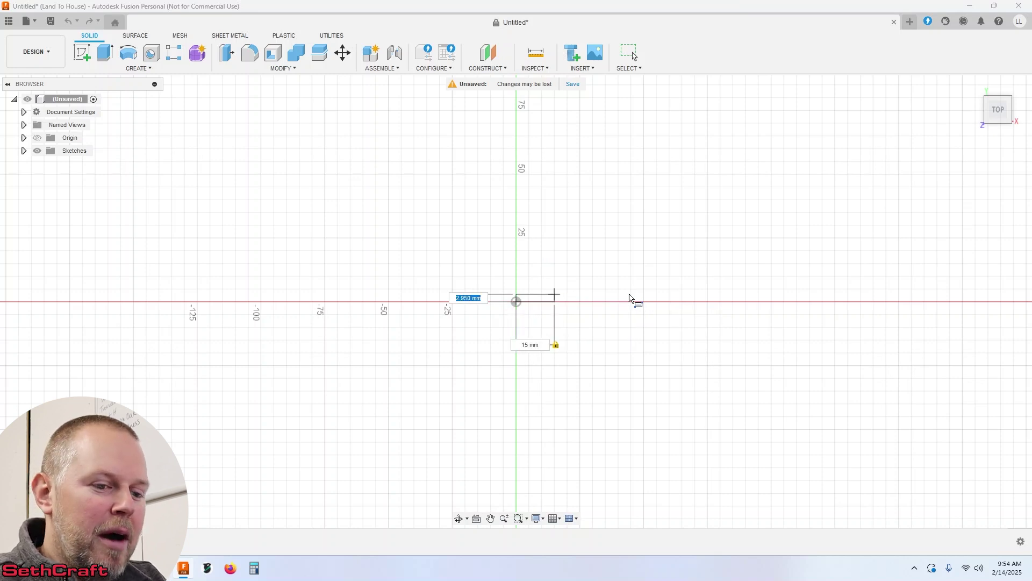
{"action": "type", "text": "10"}
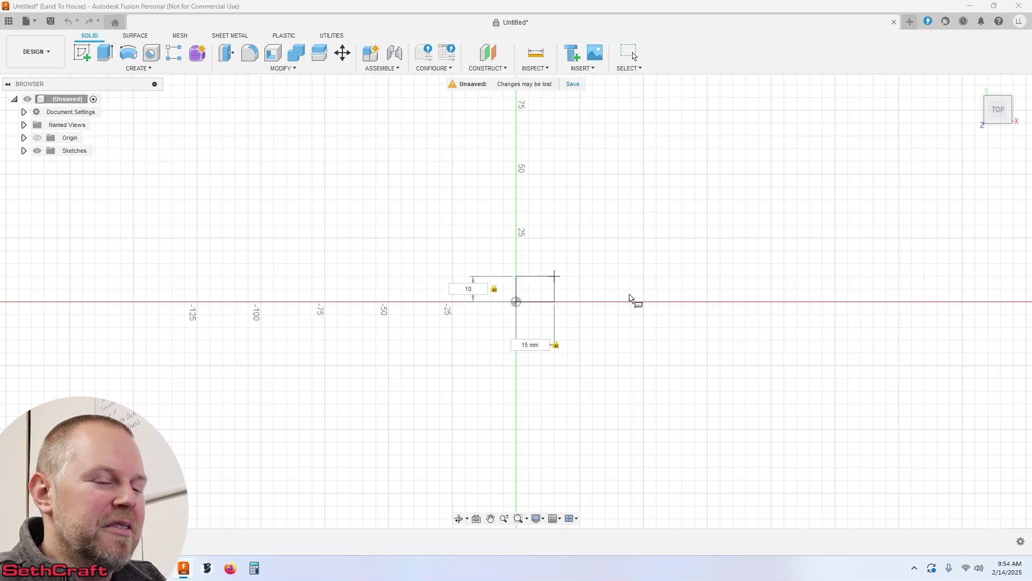
{"action": "key", "text": "Return"}
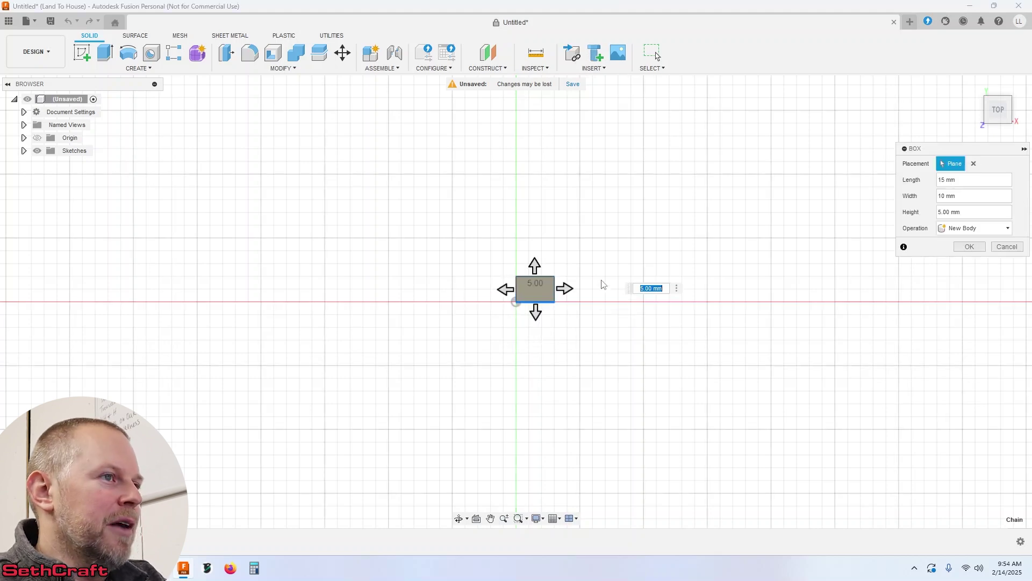
{"action": "middle_click_drag", "start_coordinate": [573, 258], "coordinate": [538, 225], "text": "shift"}
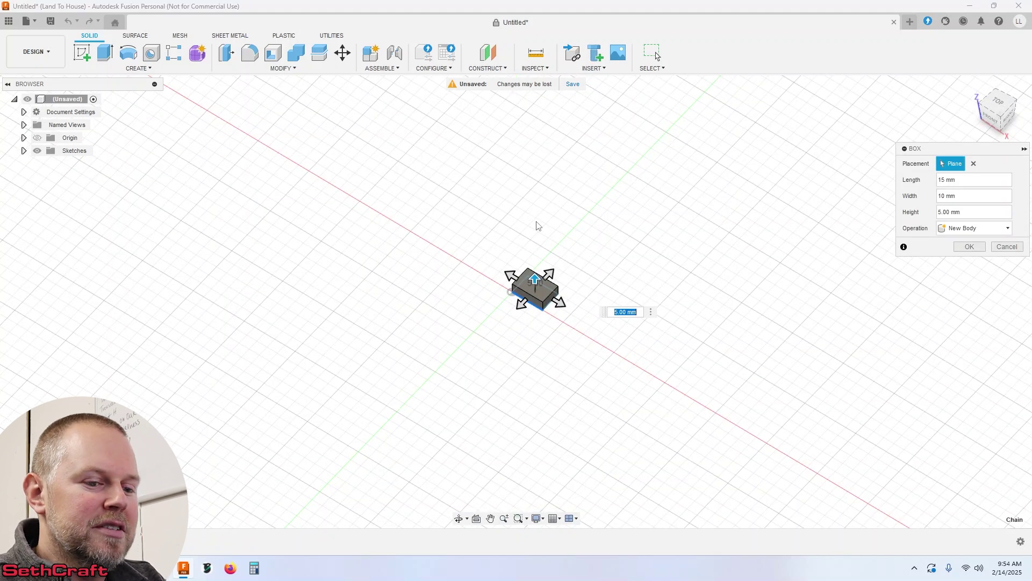
{"action": "type", "text": "2"}
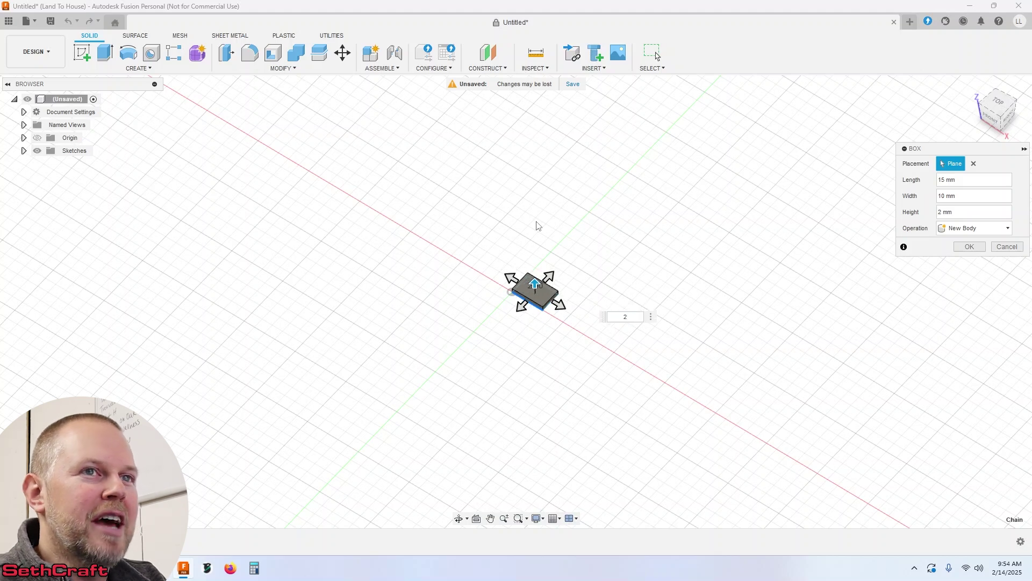
{"action": "key", "text": "Return"}
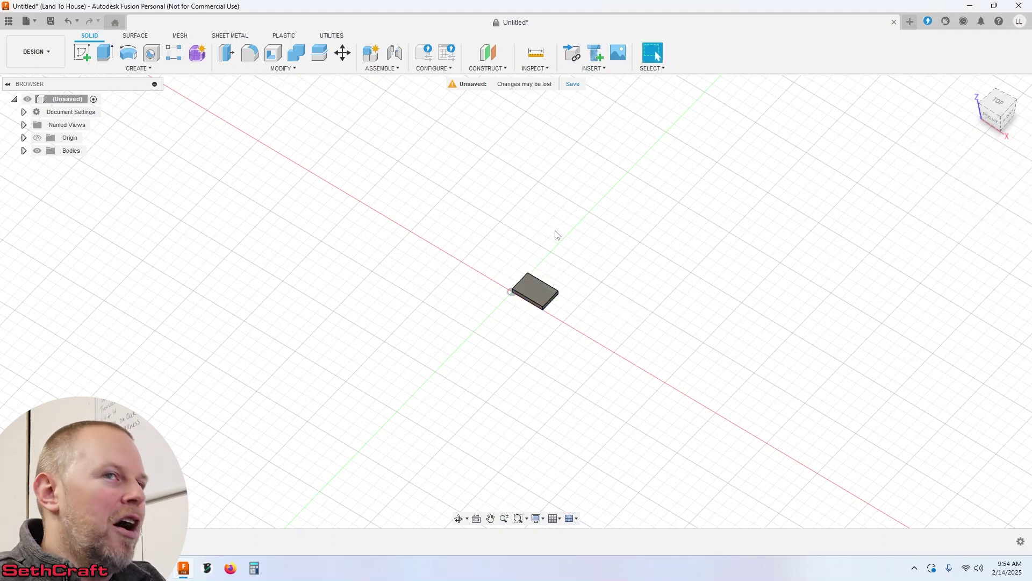
Draw a 6 mm by 6 mm base for a second box on the plate's front face plane, rising from its upper-left corner
{"action": "left_click", "coordinate": [994, 123]}
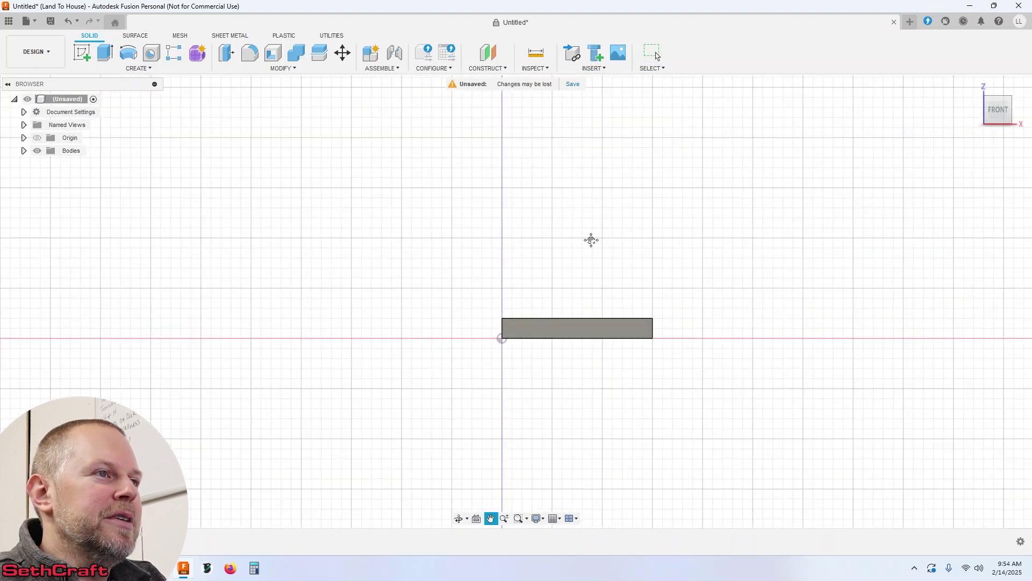
{"action": "middle_click_drag", "start_coordinate": [590, 240], "coordinate": [484, 240]}
{"action": "scroll", "coordinate": [484, 241], "scroll_direction": "up", "scroll_amount": 2}
{"action": "left_click", "coordinate": [138, 68]}
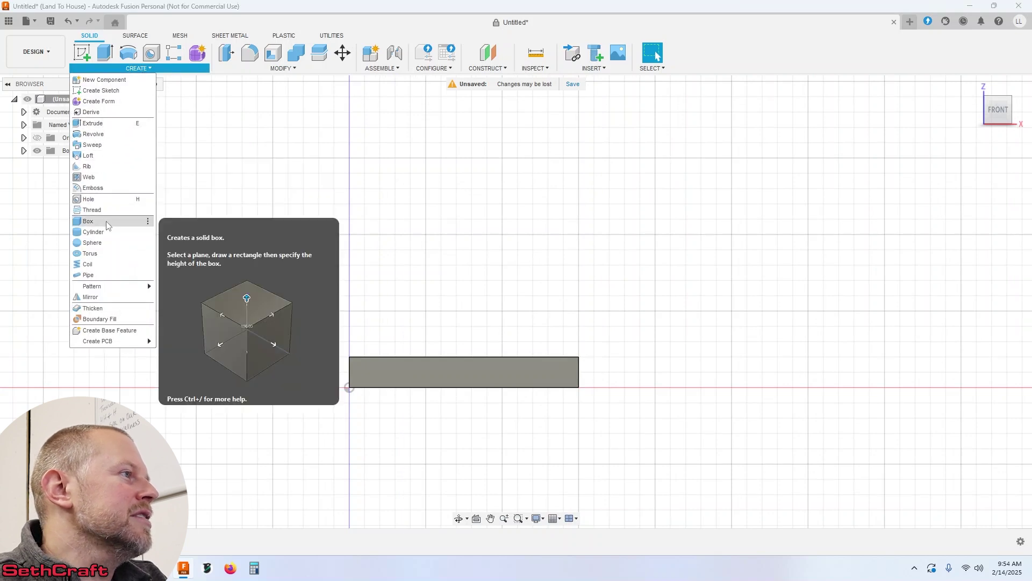
{"action": "left_click", "coordinate": [105, 221]}
{"action": "left_click", "coordinate": [440, 373]}
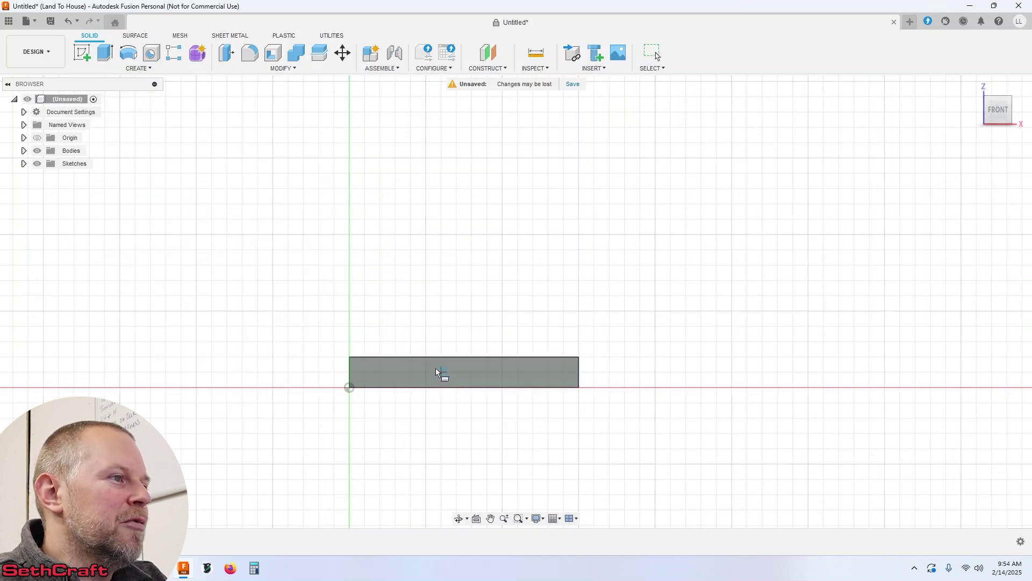
{"action": "left_click", "coordinate": [351, 358]}
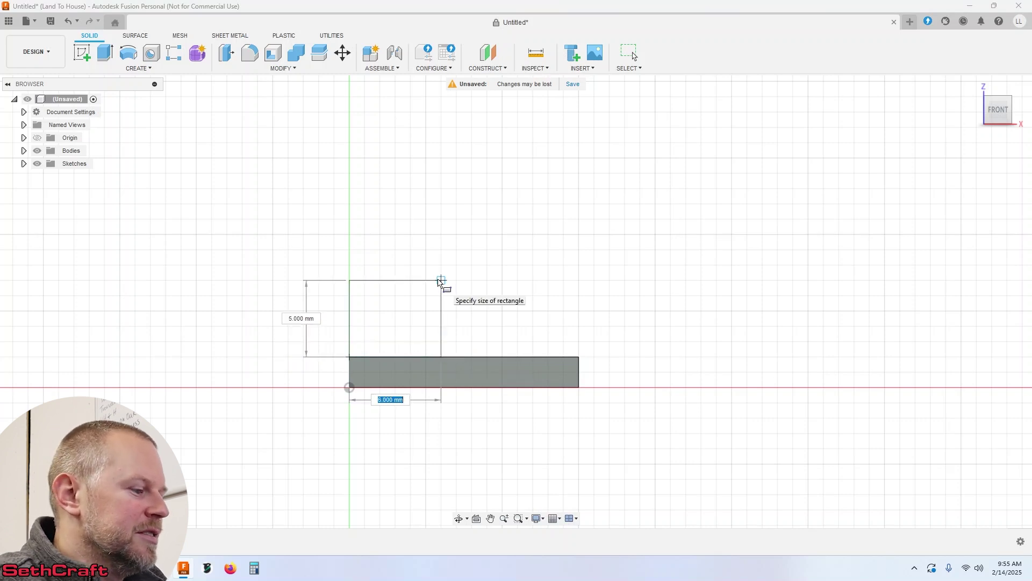
{"action": "type", "text": "6"}
{"action": "key", "text": "Tab"}
{"action": "type", "text": "6"}
{"action": "key", "text": "Tab"}
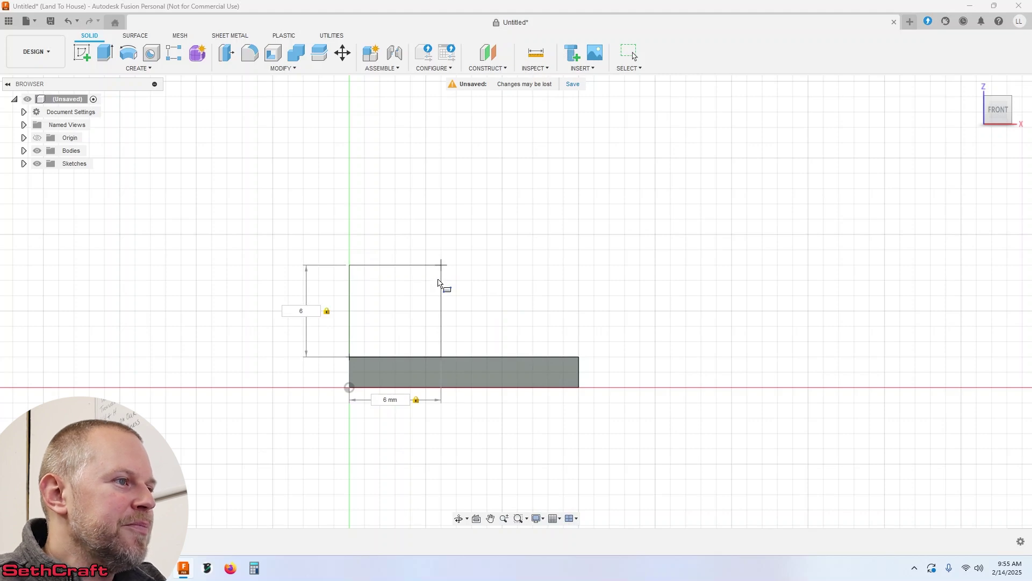
{"action": "key", "text": "Return"}
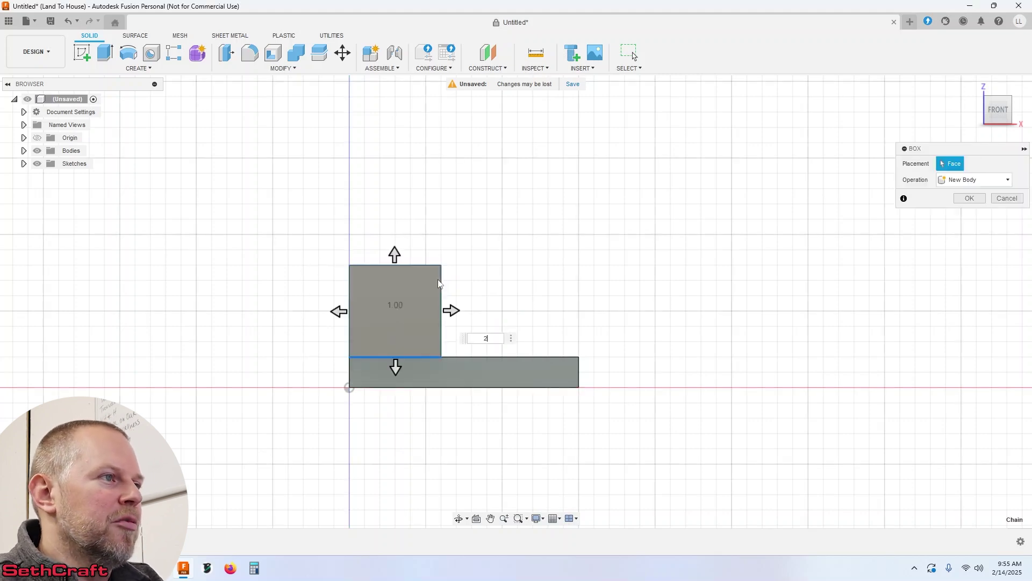
Extend the second box back over the plate with a height of -4 mm and create it as a new body
{"action": "middle_click_drag", "start_coordinate": [440, 282], "coordinate": [439, 278], "text": "shift"}
{"action": "middle_click_drag", "start_coordinate": [411, 316], "coordinate": [531, 336], "text": "shift"}
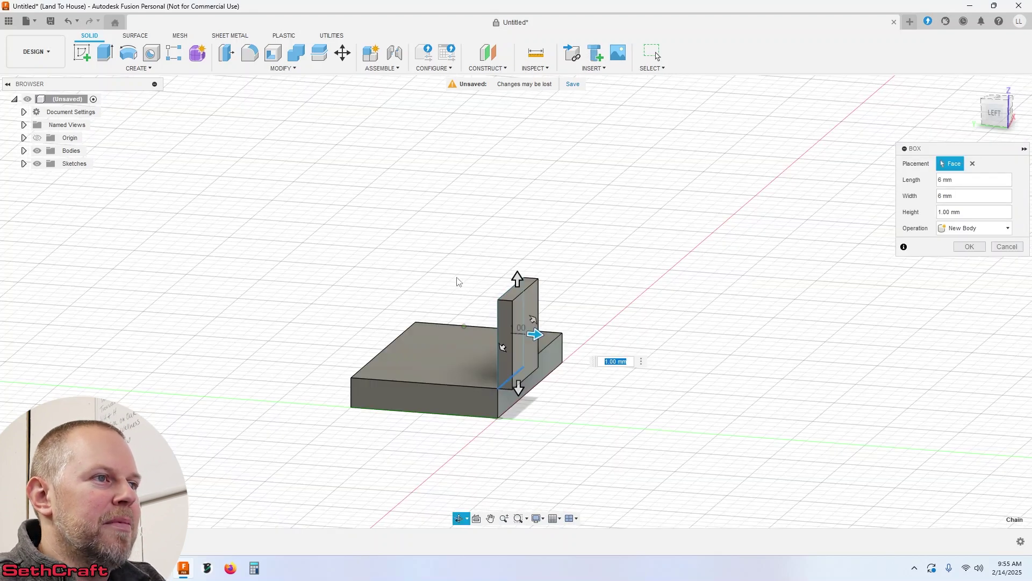
{"action": "left_click_drag", "start_coordinate": [531, 336], "coordinate": [463, 339]}
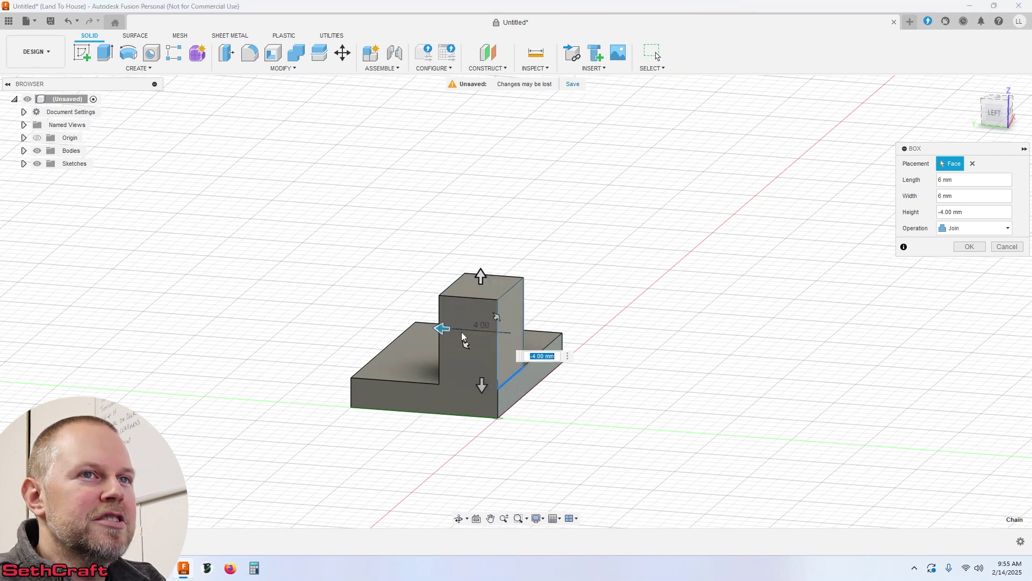
{"action": "left_click", "coordinate": [968, 228]}
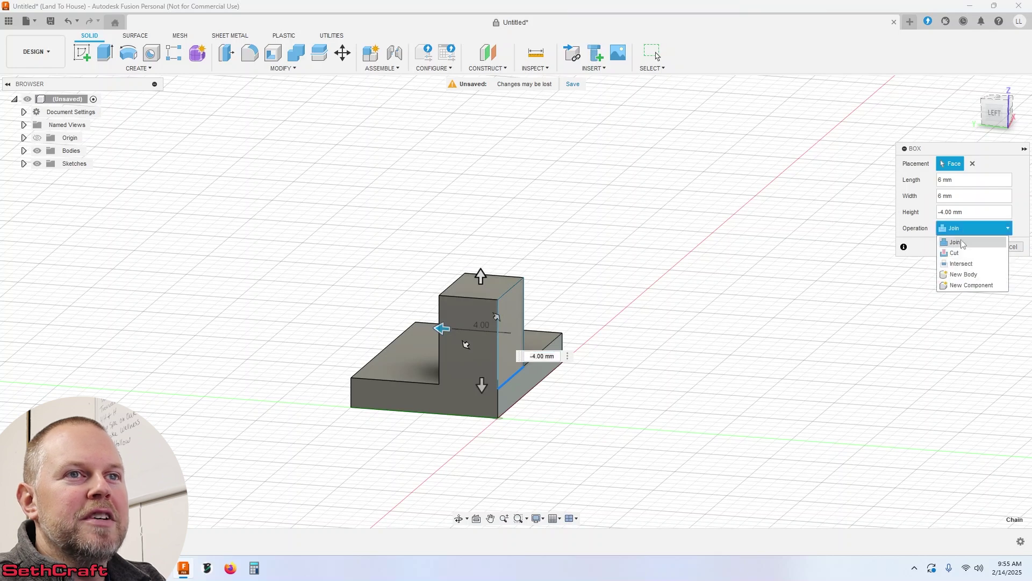
{"action": "left_click", "coordinate": [962, 271]}
{"action": "left_click", "coordinate": [968, 247]}
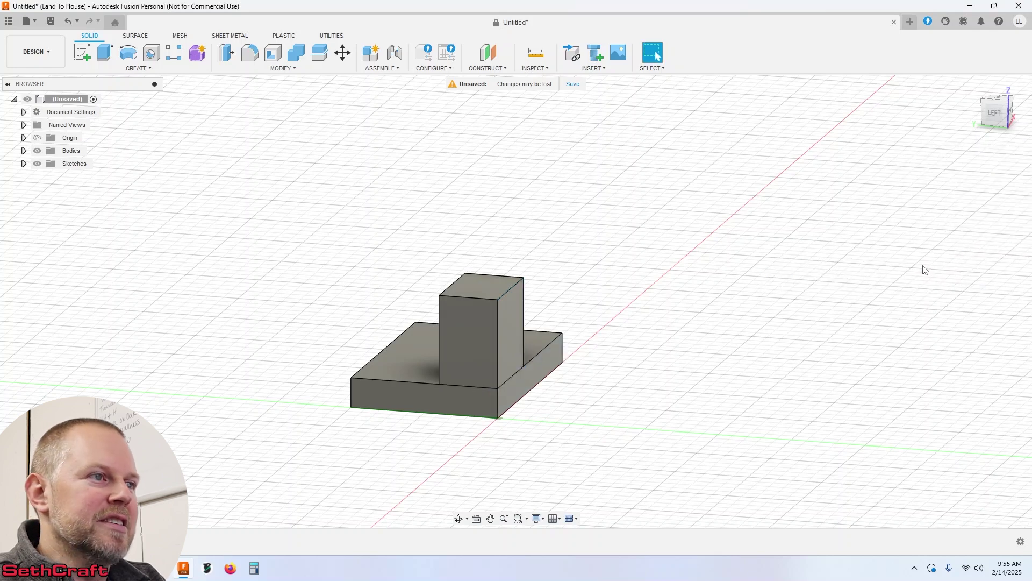
Place a hole at the center of the upright block's front face and make it a counterbore
{"action": "left_click", "coordinate": [1012, 115]}
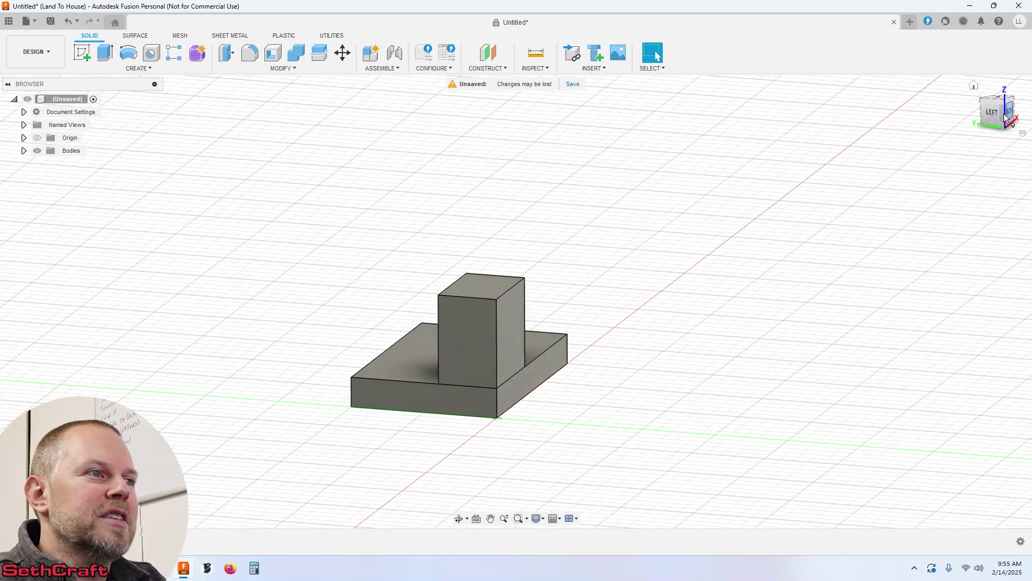
{"action": "scroll", "coordinate": [520, 327], "scroll_direction": "up", "scroll_amount": 3}
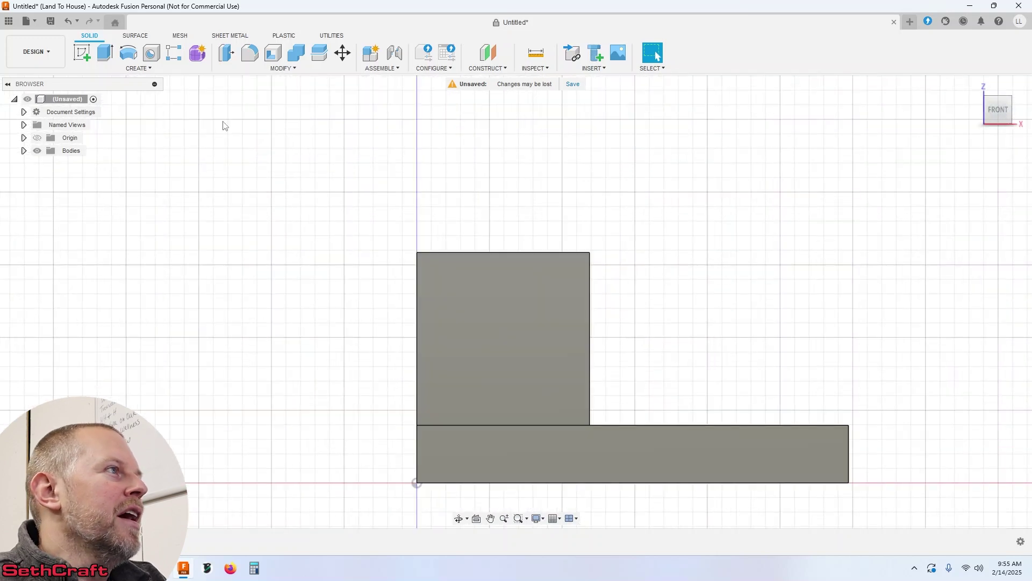
{"action": "left_click", "coordinate": [151, 54]}
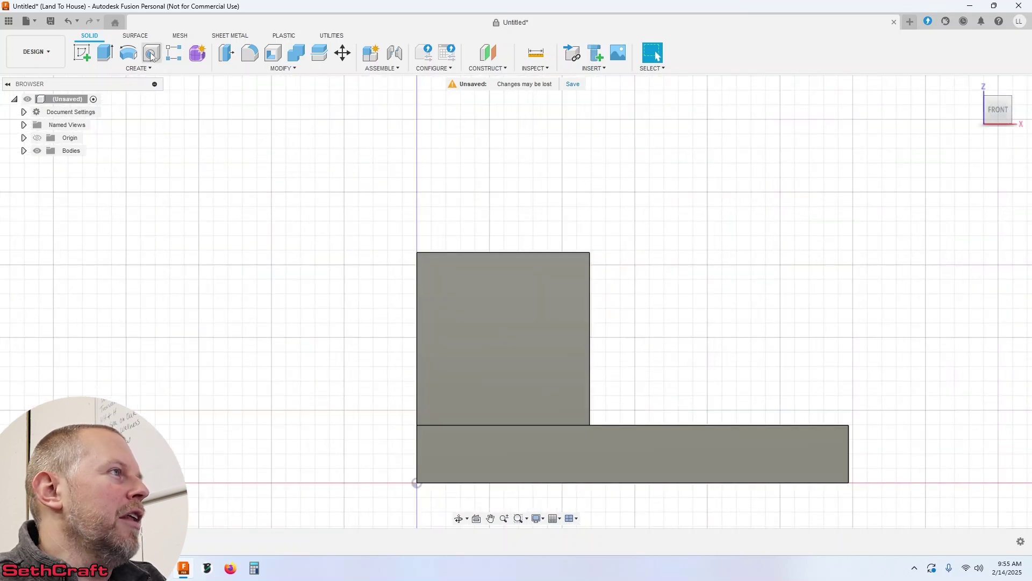
{"action": "left_click", "coordinate": [487, 337]}
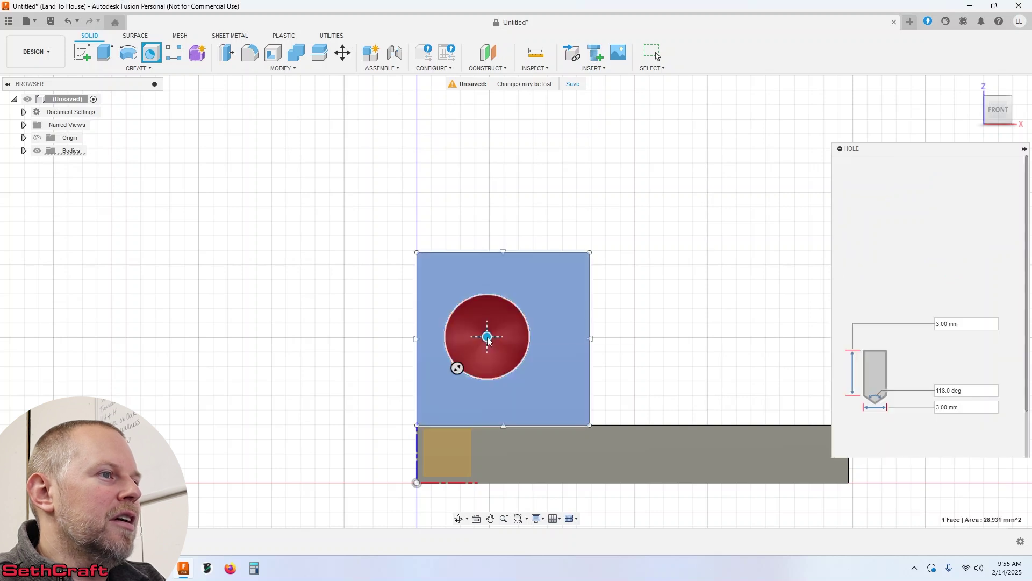
{"action": "left_click_drag", "start_coordinate": [491, 337], "coordinate": [503, 339]}
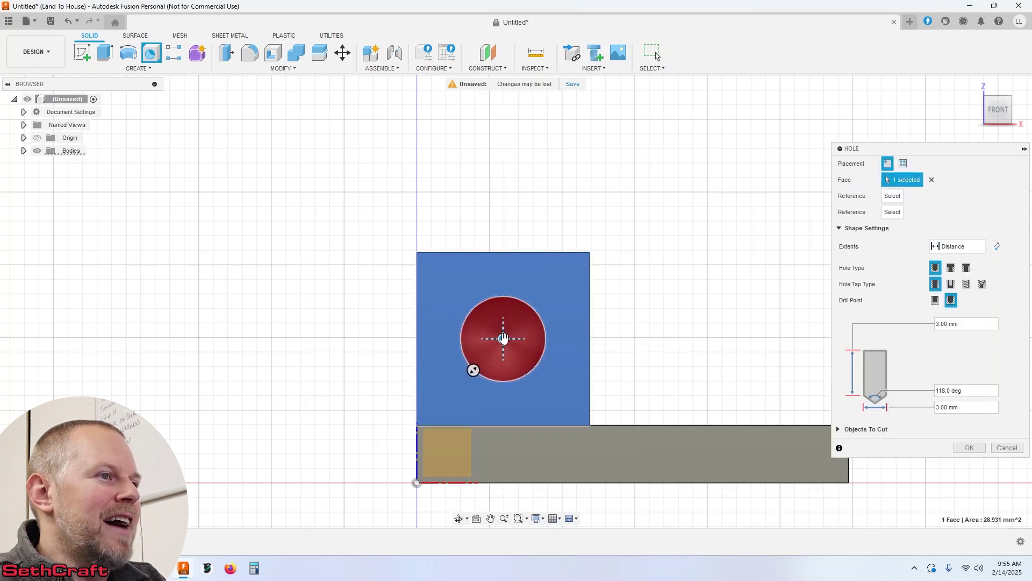
{"action": "left_click", "coordinate": [951, 268]}
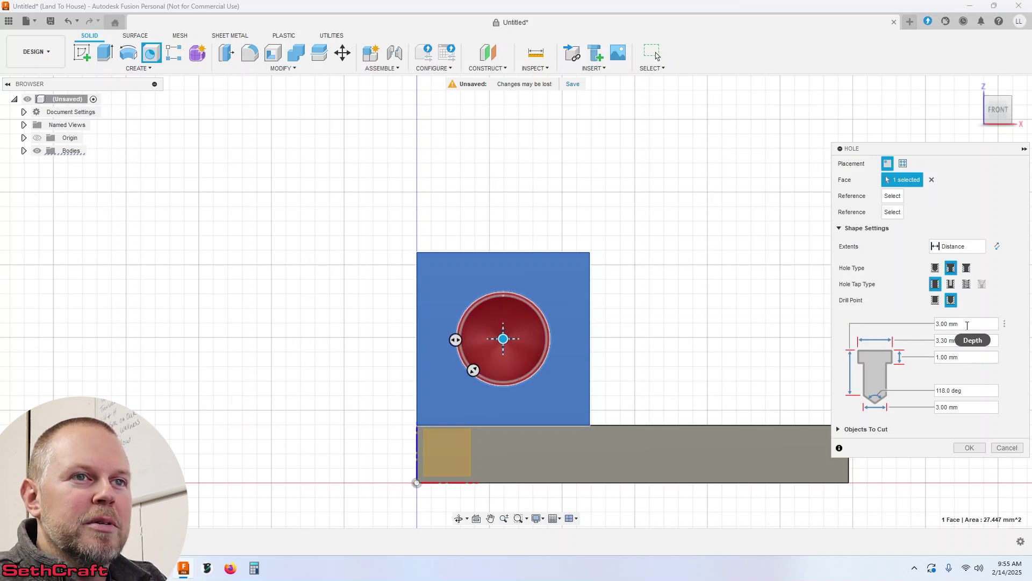
Set the hole depth to 4 mm, counterbore diameter to 4 mm, counterbore depth to 3.5 mm and hole diameter to 3.5 mm, and create it
{"action": "left_click_drag", "start_coordinate": [967, 325], "coordinate": [930, 325]}
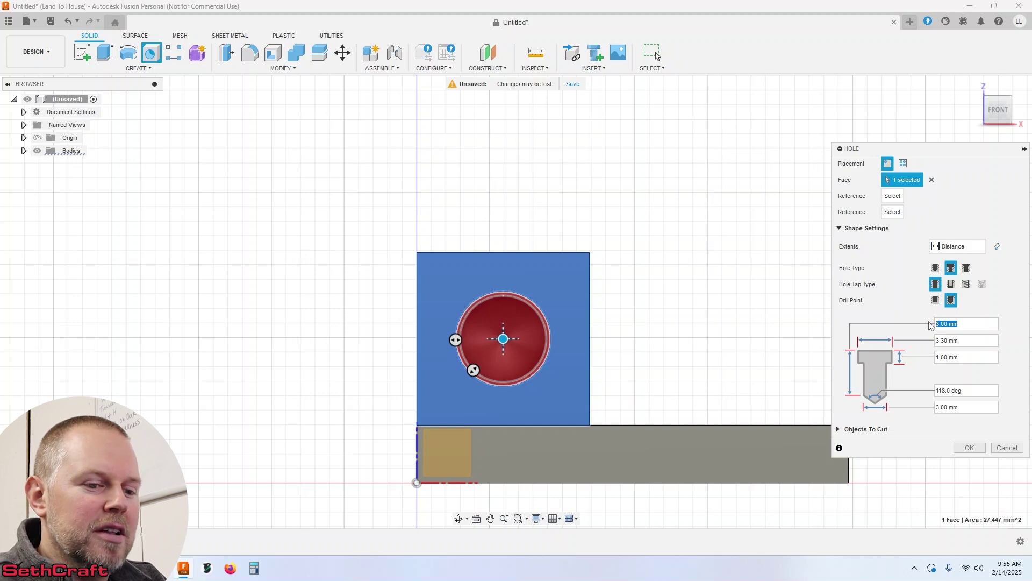
{"action": "type", "text": "4"}
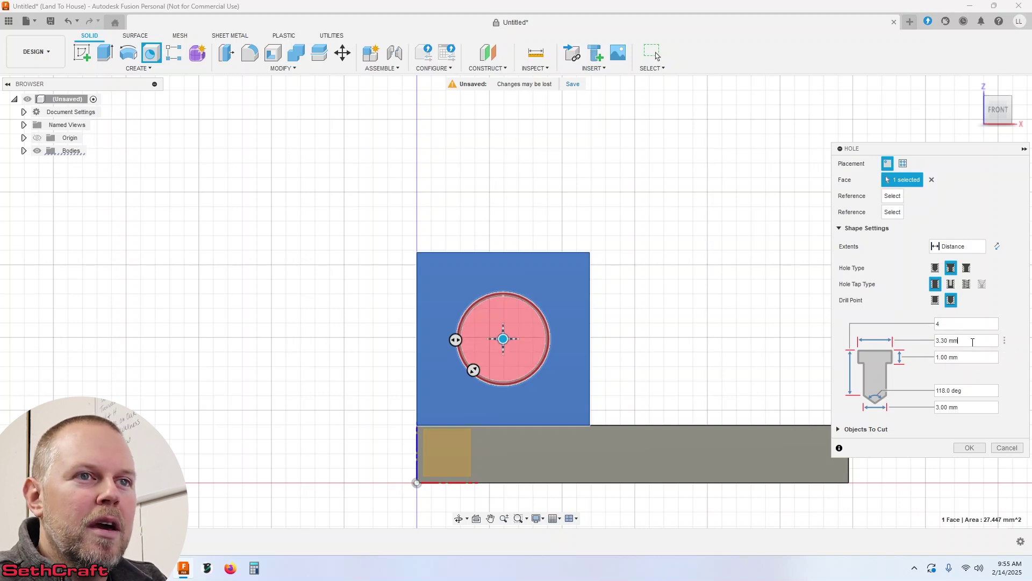
{"action": "left_click_drag", "start_coordinate": [951, 340], "coordinate": [931, 343]}
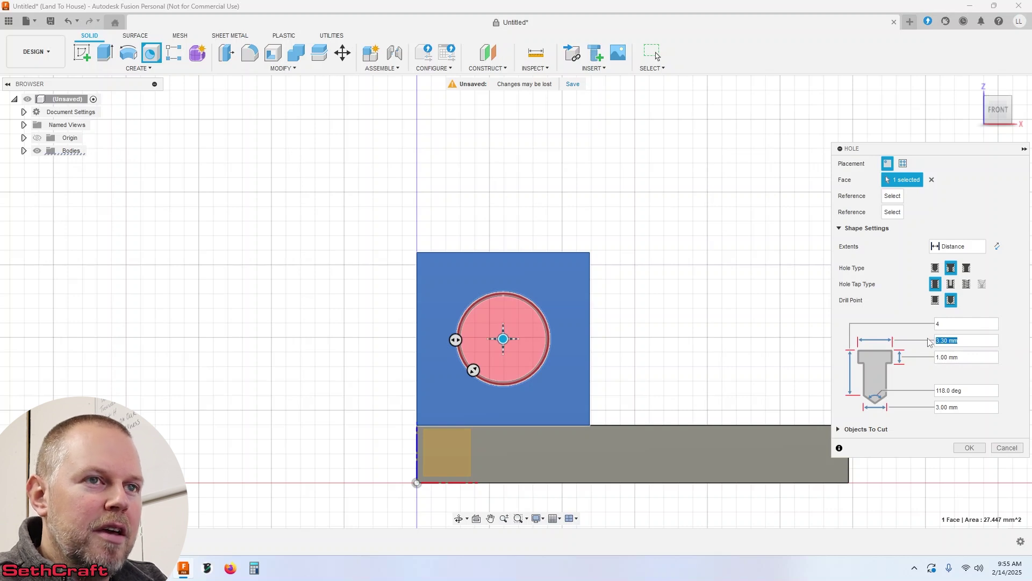
{"action": "type", "text": "4"}
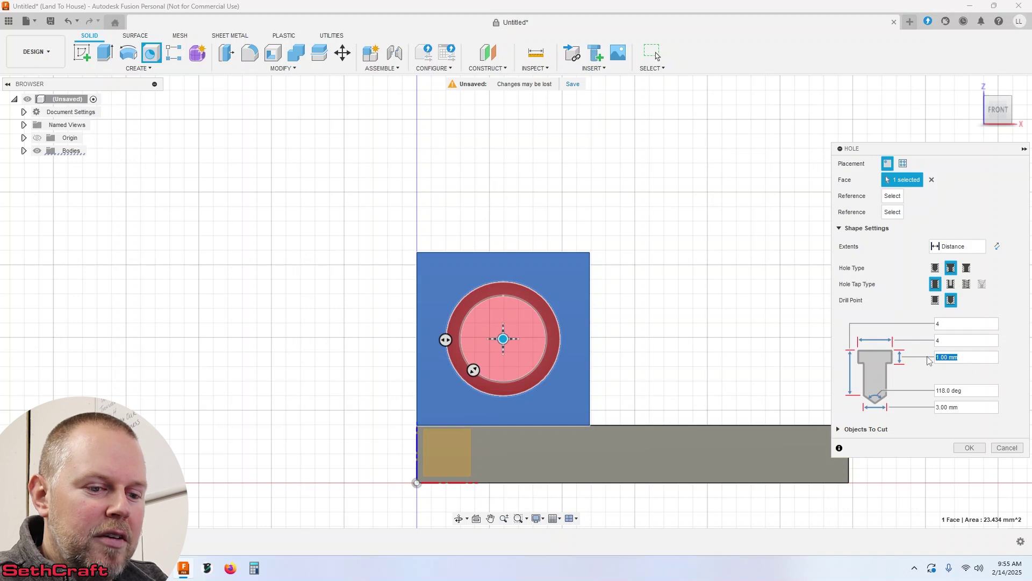
{"action": "type", "text": "3.5"}
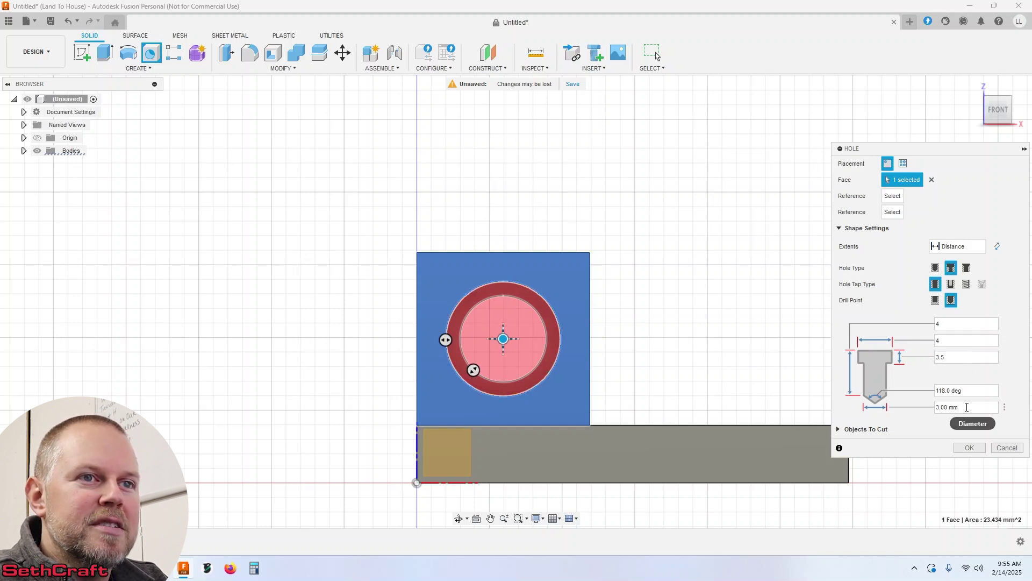
{"action": "left_click", "coordinate": [967, 407]}
{"action": "type", "text": "3.5"}
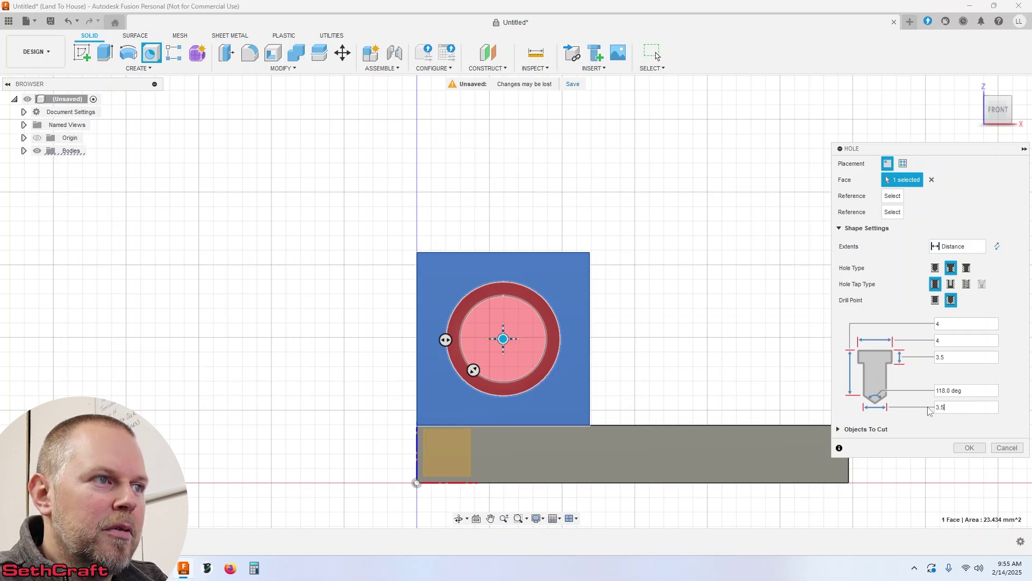
{"action": "key", "text": "Return"}
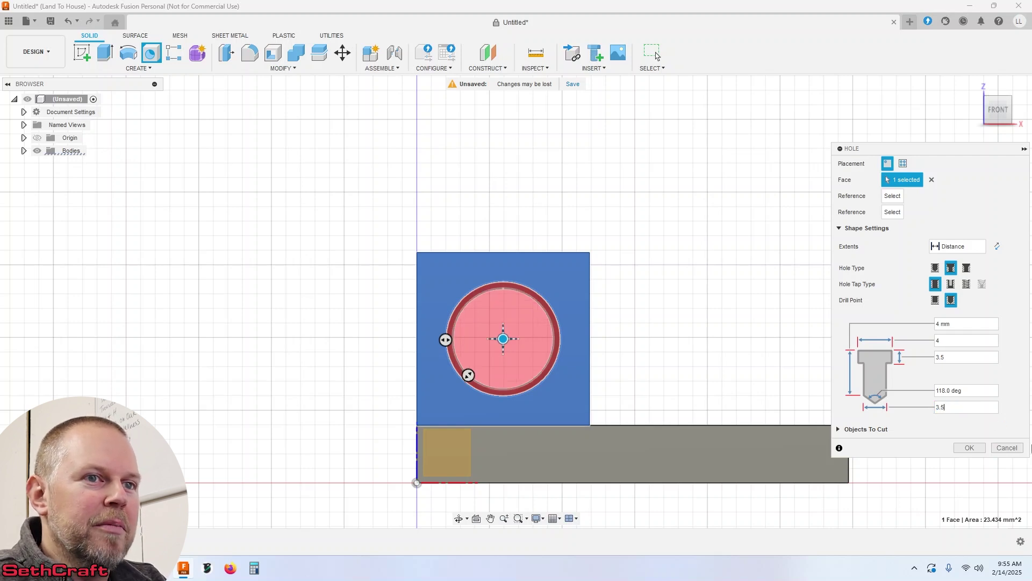
{"action": "left_click", "coordinate": [957, 449]}
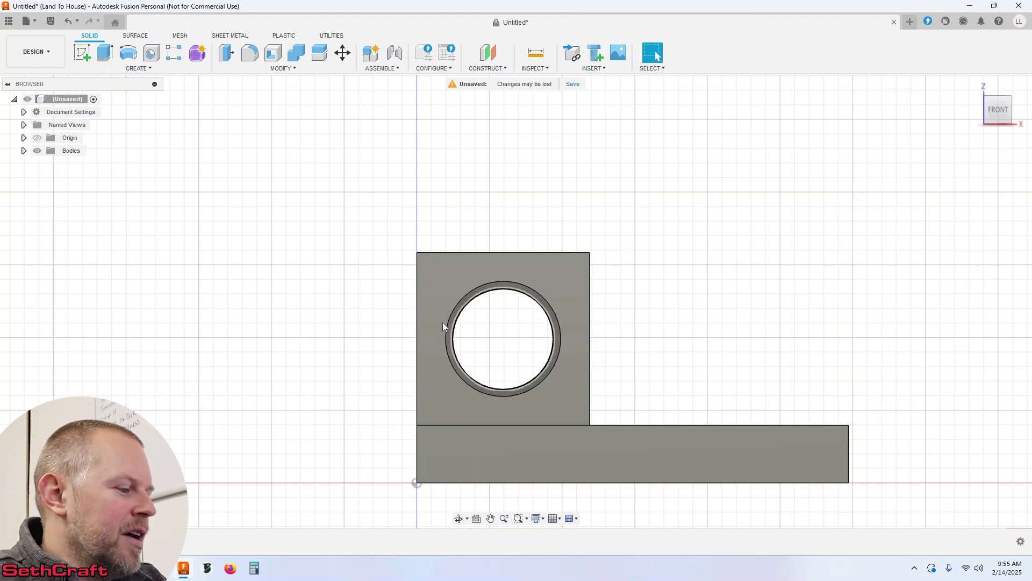
Copy the upright block with its hole 9 mm along X to the other end of the plate
{"action": "middle_click_drag", "start_coordinate": [374, 316], "coordinate": [525, 306], "text": "shift"}
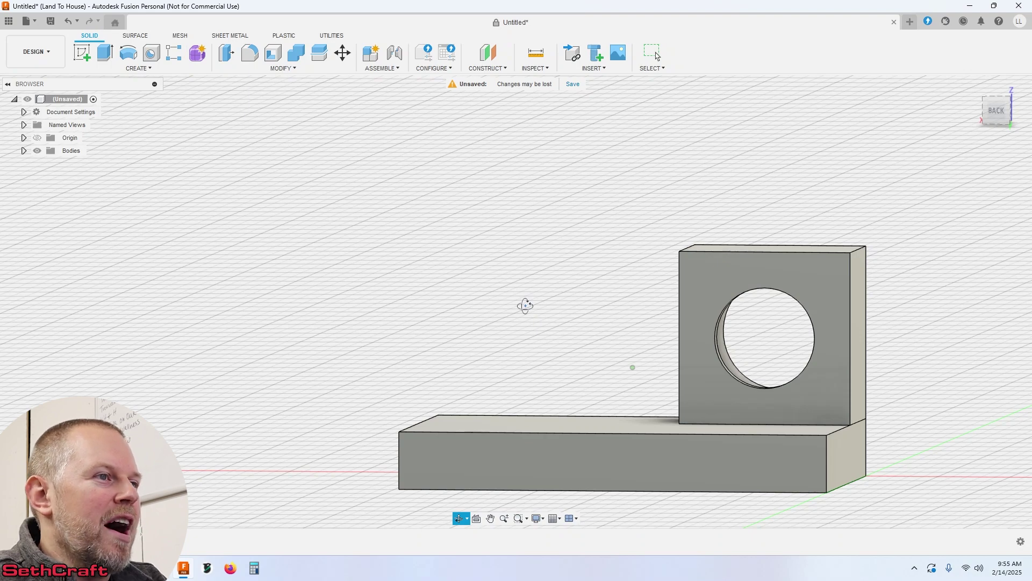
{"action": "middle_click_drag", "start_coordinate": [525, 306], "coordinate": [392, 295], "text": "shift"}
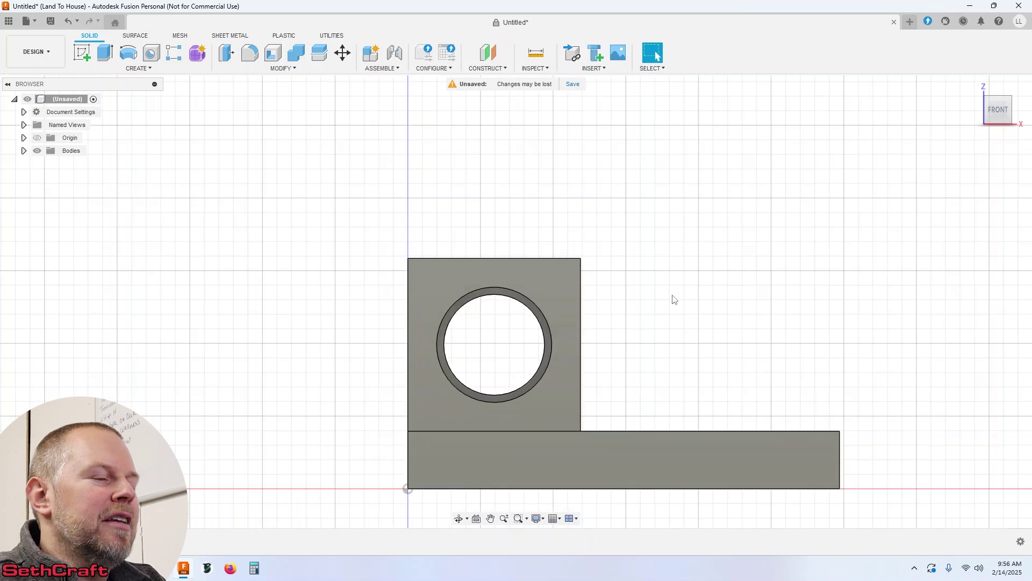
{"action": "middle_click_drag", "start_coordinate": [714, 291], "coordinate": [529, 287]}
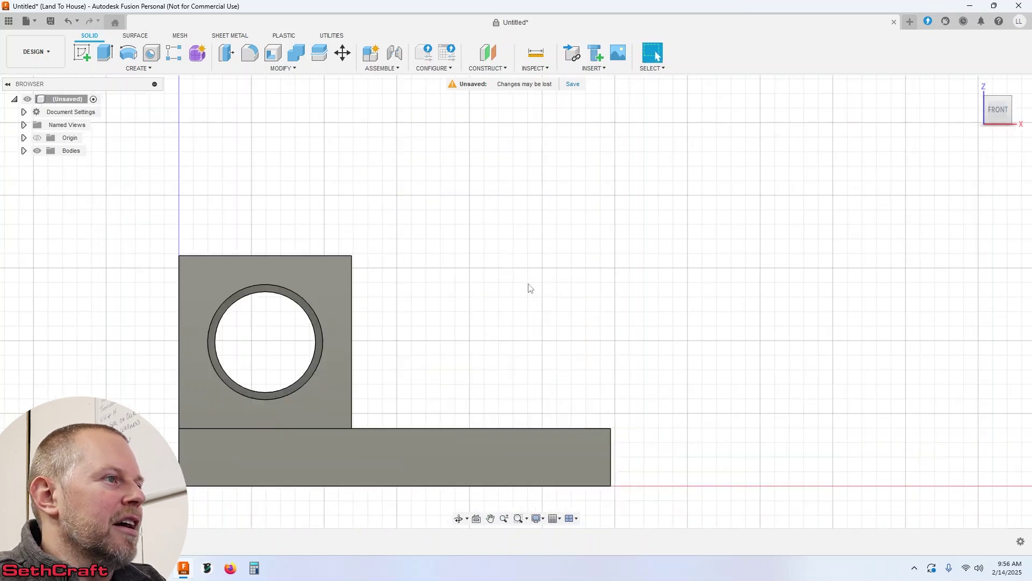
{"action": "left_click", "coordinate": [24, 151]}
{"action": "left_click", "coordinate": [80, 177]}
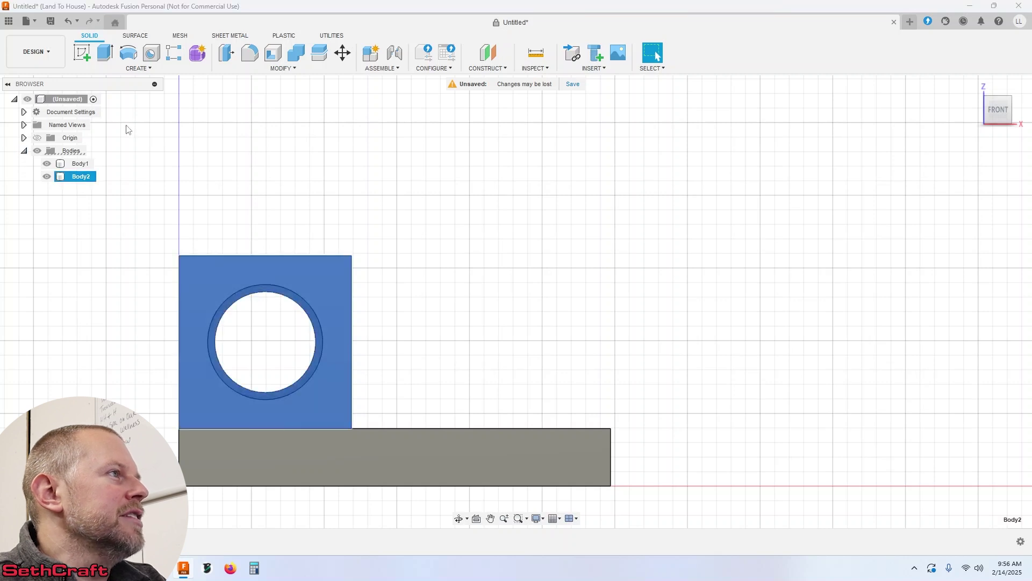
{"action": "left_click", "coordinate": [343, 52]}
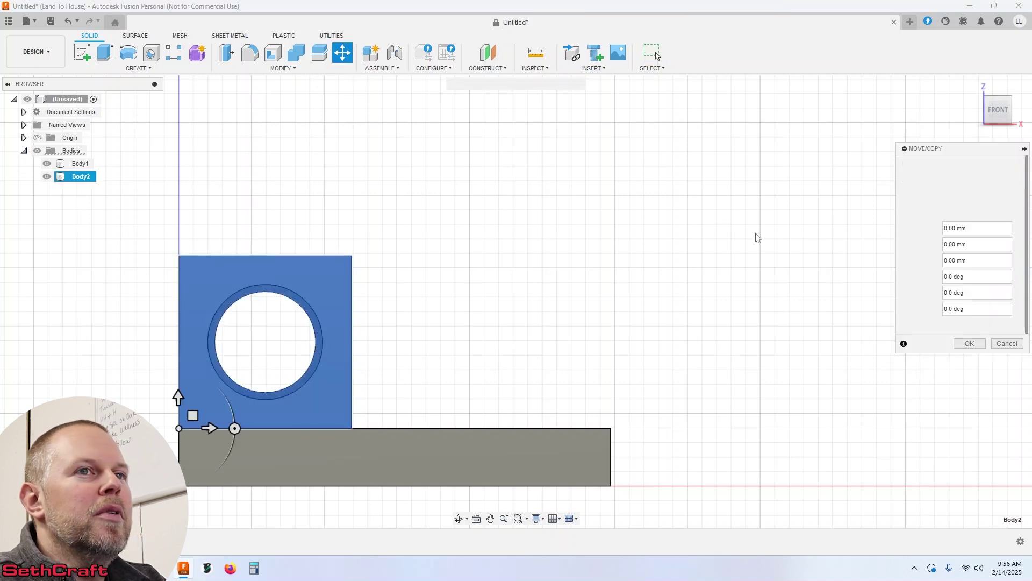
{"action": "left_click", "coordinate": [949, 326]}
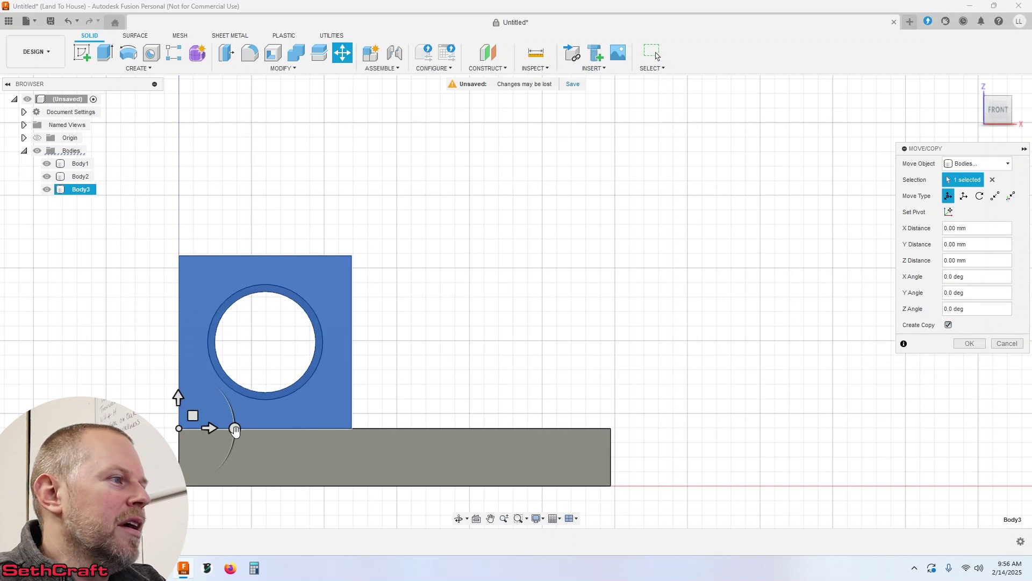
{"action": "left_click", "coordinate": [215, 428]}
{"action": "left_click_drag", "start_coordinate": [261, 431], "coordinate": [476, 428]}
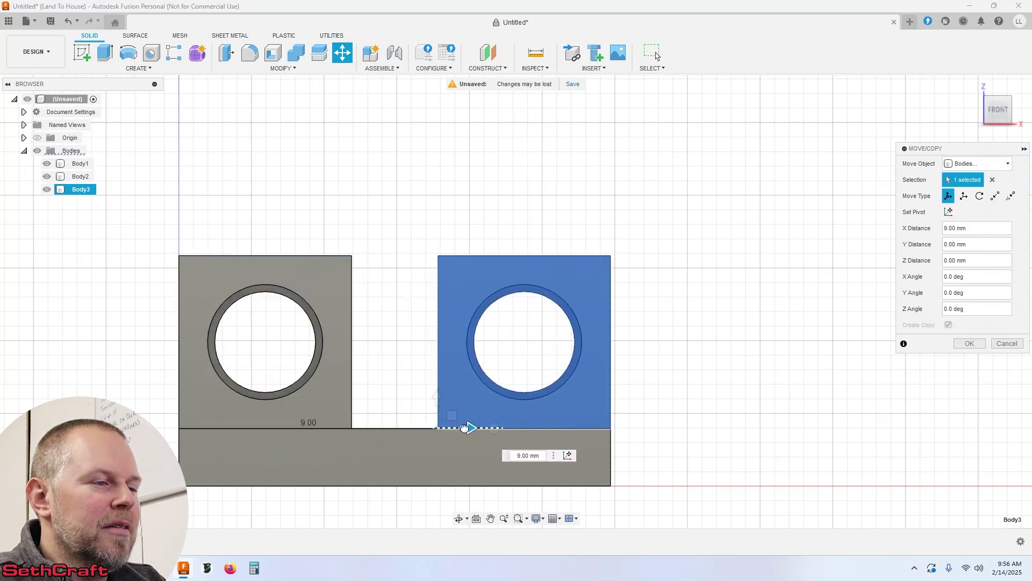
{"action": "left_click", "coordinate": [970, 343]}
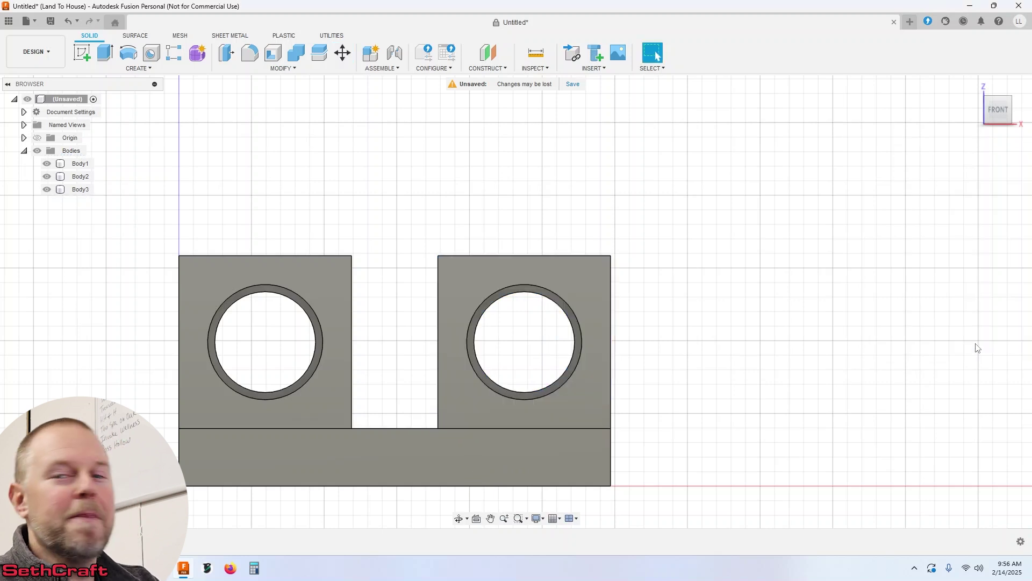
Examine the counterbored holes in both upright blocks from different angles
{"action": "left_click", "coordinate": [508, 393]}
{"action": "left_click", "coordinate": [400, 392]}
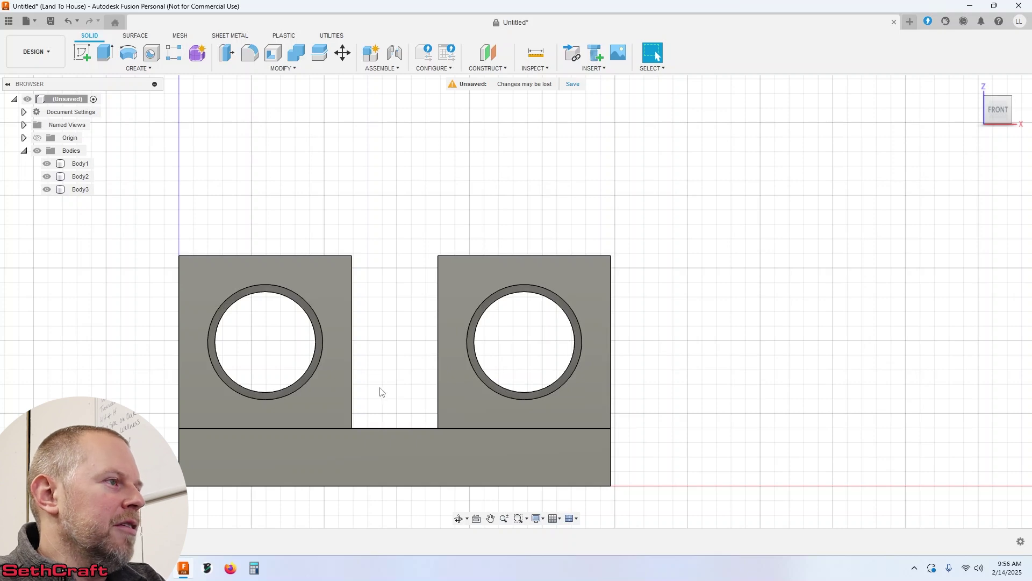
{"action": "left_click", "coordinate": [322, 385]}
{"action": "middle_click_drag", "start_coordinate": [348, 330], "coordinate": [334, 311], "text": "shift"}
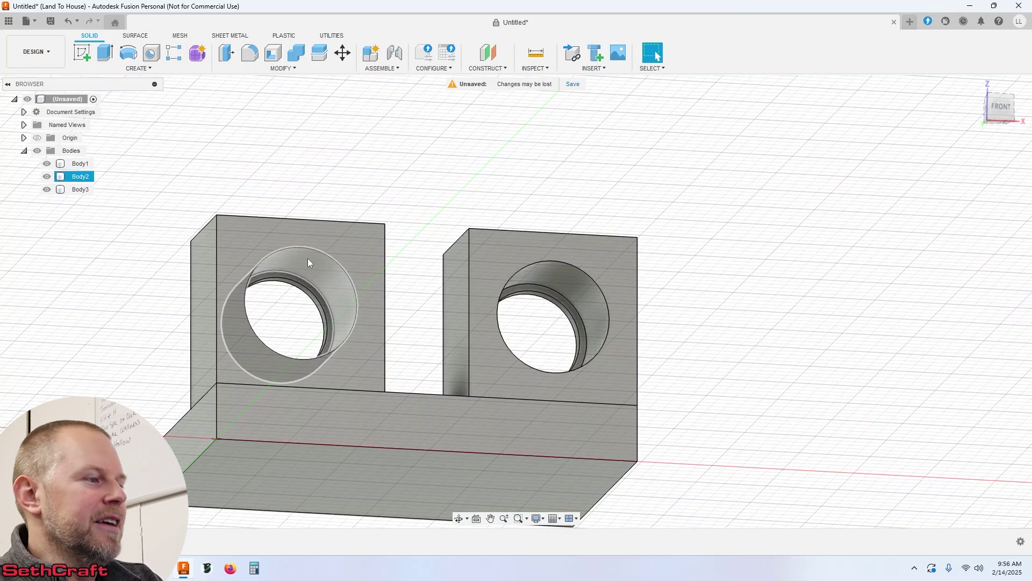
{"action": "left_click", "coordinate": [479, 316]}
{"action": "left_click", "coordinate": [522, 307]}
{"action": "middle_click_drag", "start_coordinate": [522, 307], "coordinate": [522, 307], "text": "shift"}
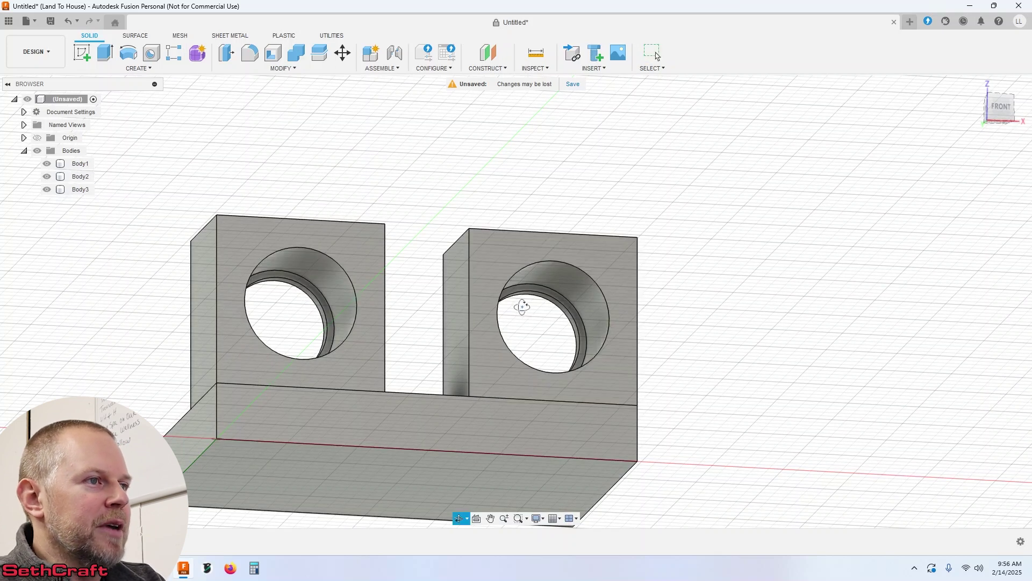
{"action": "key", "text": "F5"}
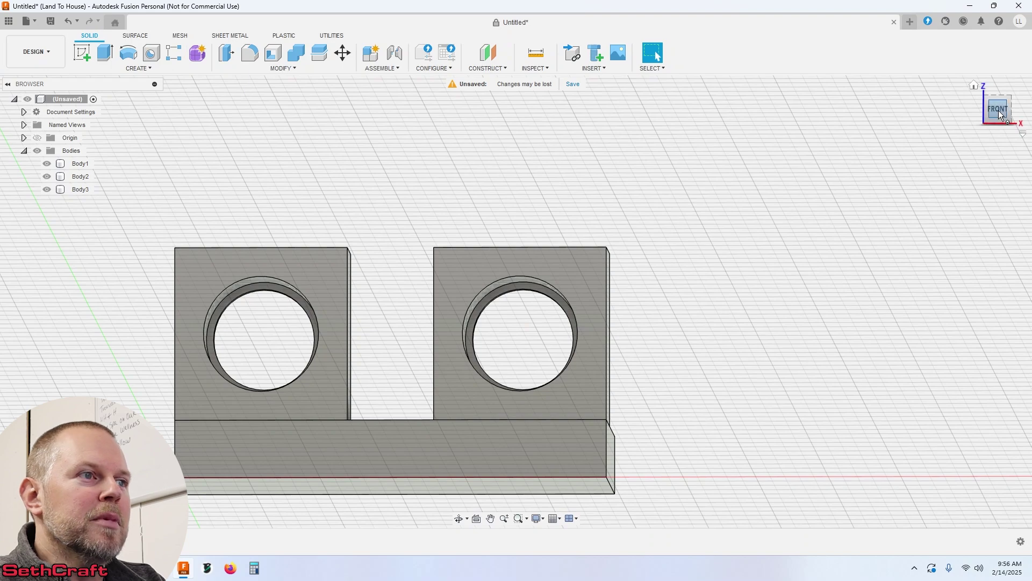
Start a sketch on the copied block's front face and draw a vertical line from the hole's center up past the block's top edge
{"action": "left_click", "coordinate": [999, 111]}
{"action": "scroll", "coordinate": [505, 365], "scroll_direction": "up", "scroll_amount": 5}
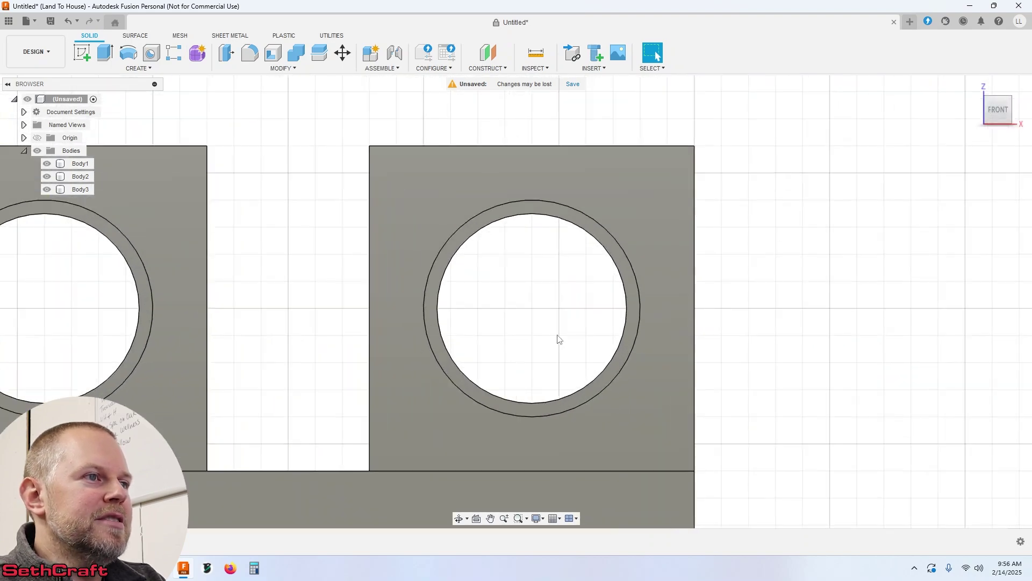
{"action": "scroll", "coordinate": [558, 339], "scroll_direction": "up", "scroll_amount": 2}
{"action": "middle_click_drag", "start_coordinate": [560, 301], "coordinate": [550, 303]}
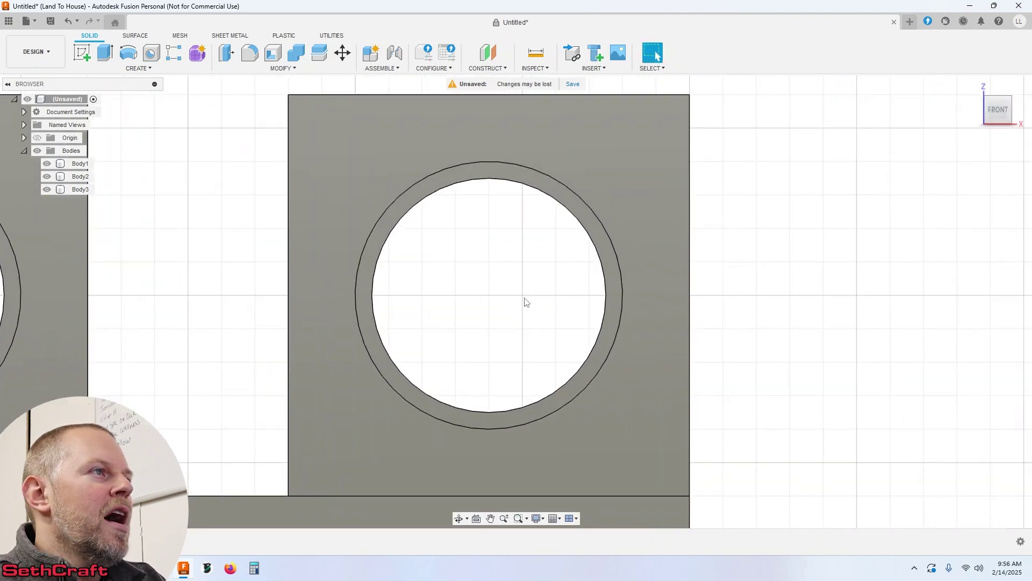
{"action": "left_click", "coordinate": [81, 52]}
{"action": "left_click", "coordinate": [425, 157]}
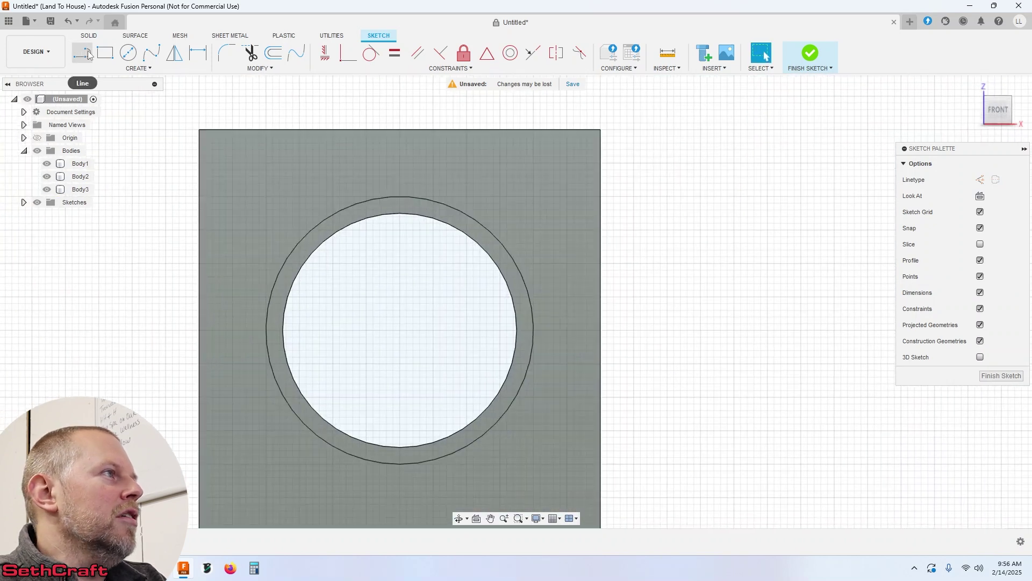
{"action": "left_click", "coordinate": [84, 53]}
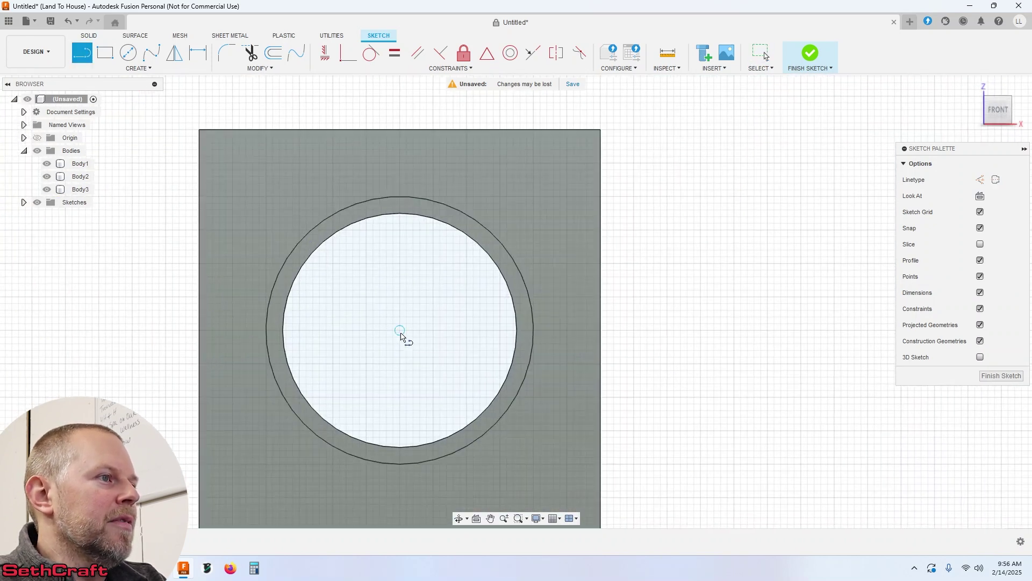
{"action": "left_click", "coordinate": [399, 310]}
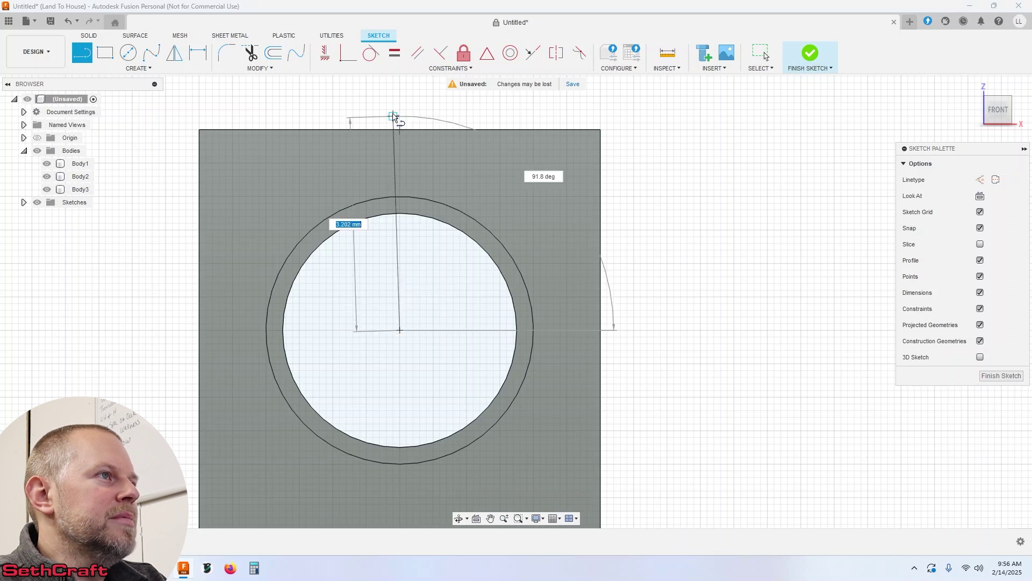
{"action": "left_click", "coordinate": [400, 90]}
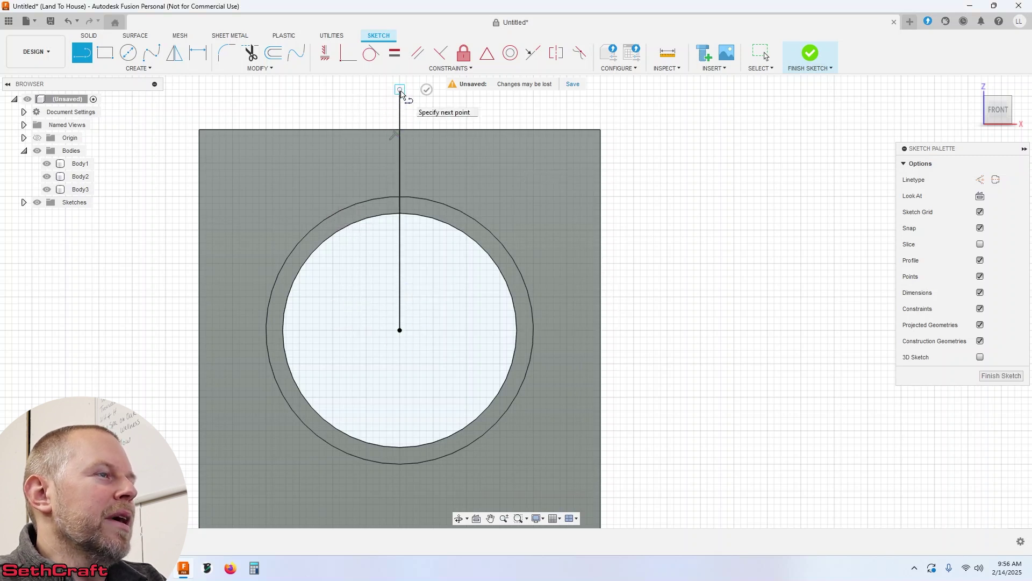
{"action": "key", "text": "Escape"}
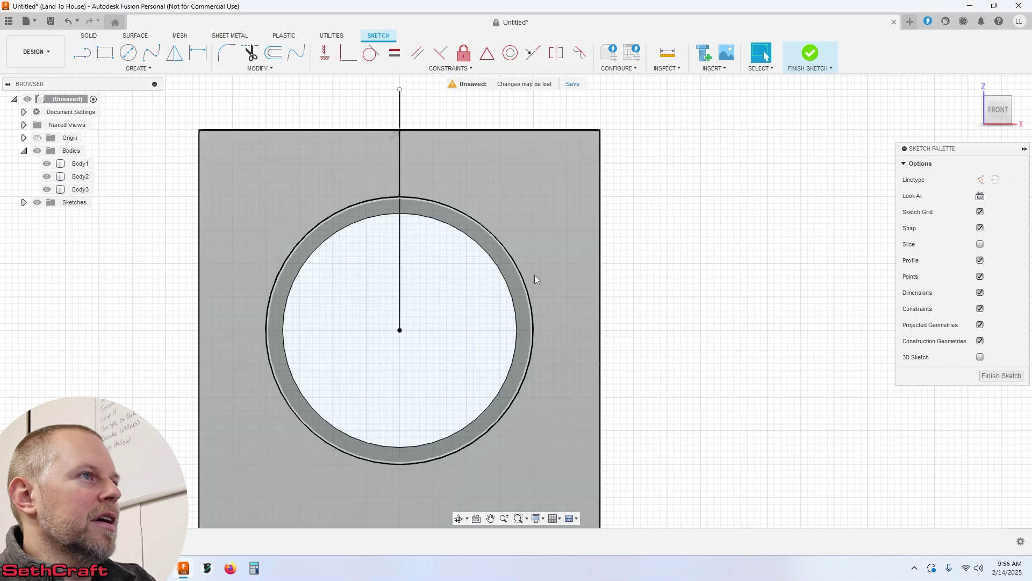
Draw a horizontal line across the upper part of the counterbore, with both ends on its outer circle
{"action": "left_click", "coordinate": [82, 55]}
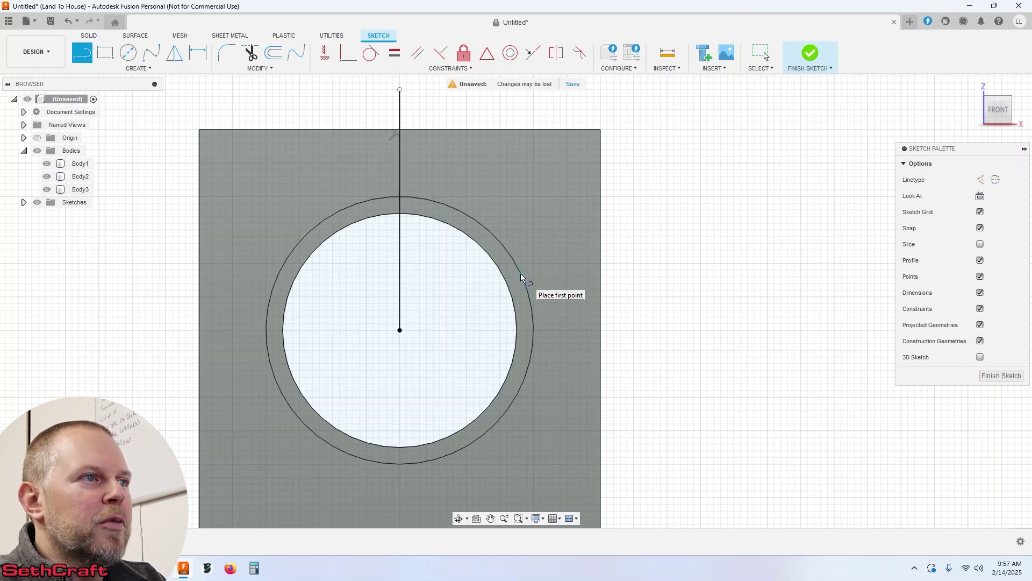
{"action": "scroll", "coordinate": [520, 273], "scroll_direction": "up", "scroll_amount": 2}
{"action": "scroll", "coordinate": [520, 273], "scroll_direction": "up", "scroll_amount": 2}
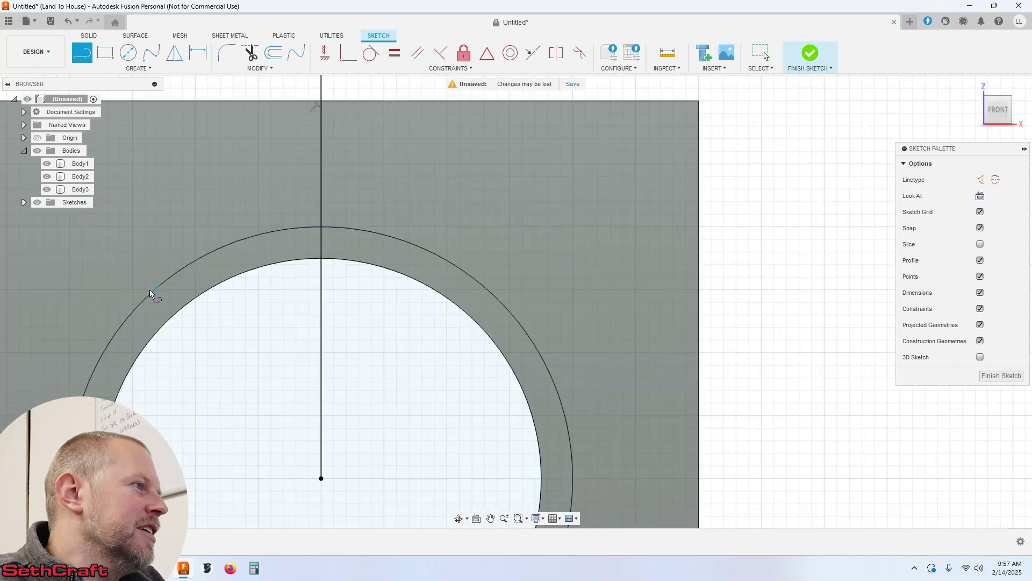
{"action": "left_click", "coordinate": [144, 299]}
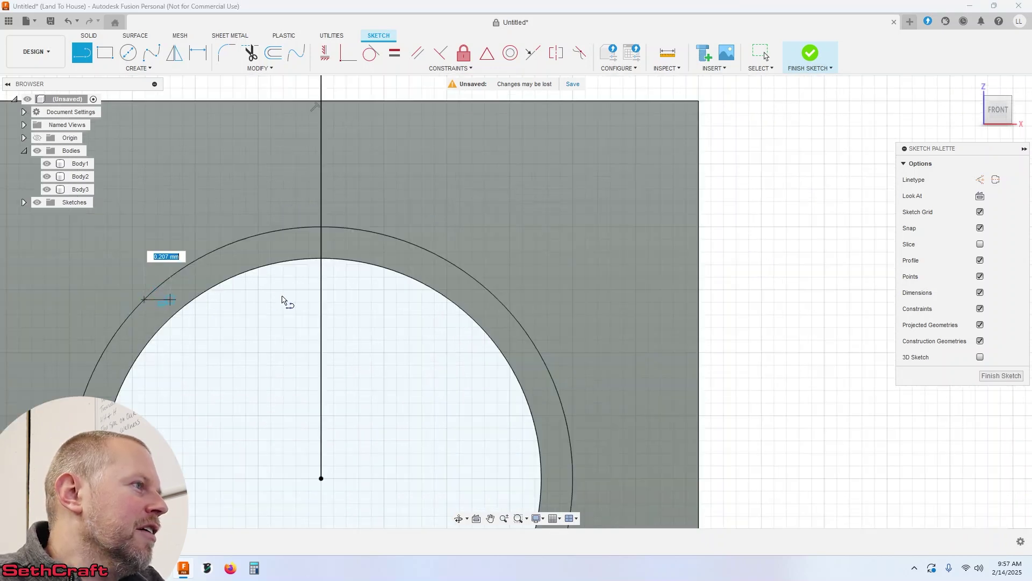
{"action": "left_click", "coordinate": [499, 300]}
Draw a line from the left end of the horizontal line at 45° to it, ending on the vertical center line
{"action": "left_click", "coordinate": [144, 299]}
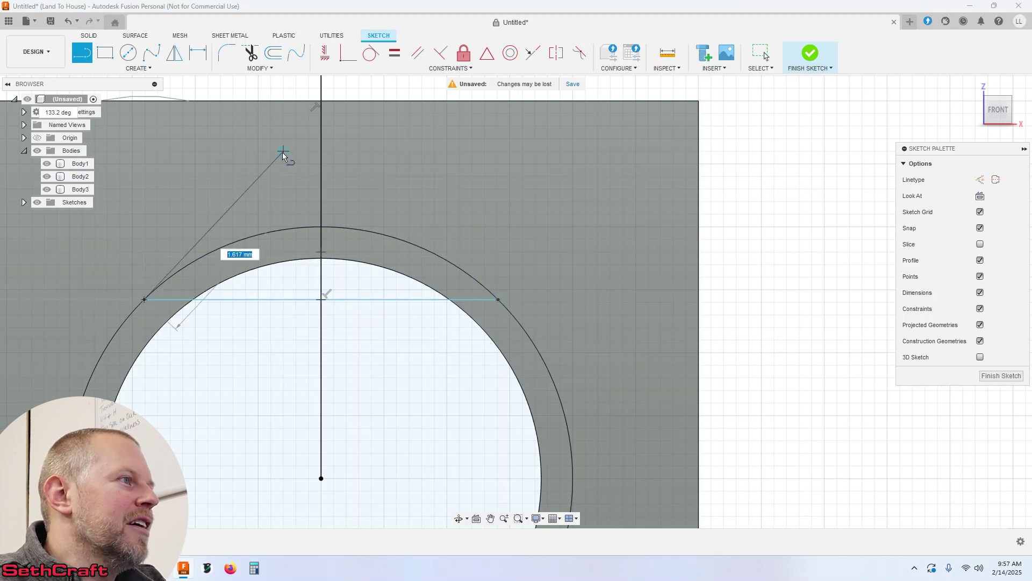
{"action": "key", "text": "Tab"}
{"action": "type", "text": "4"}
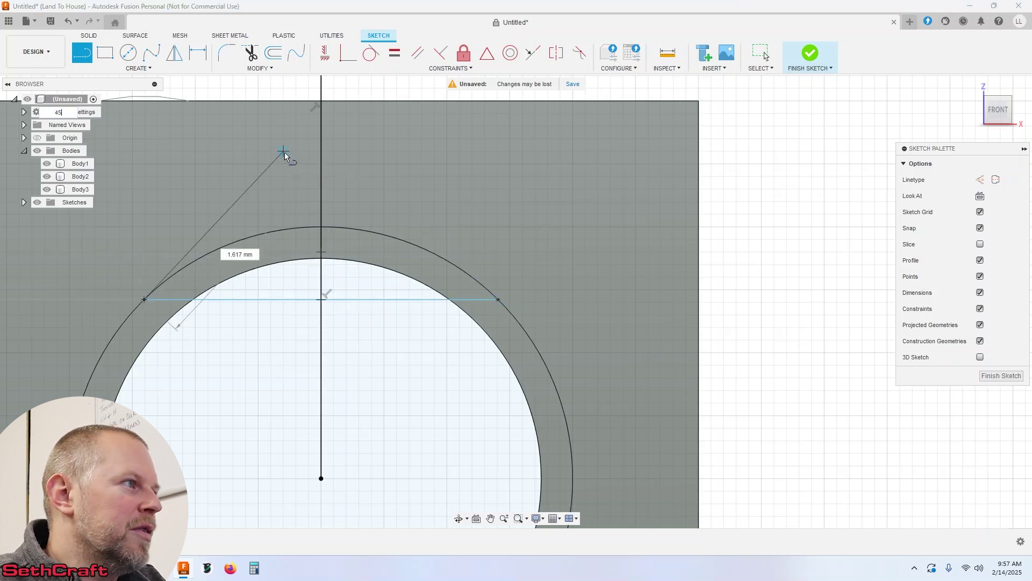
{"action": "key", "text": "Return"}
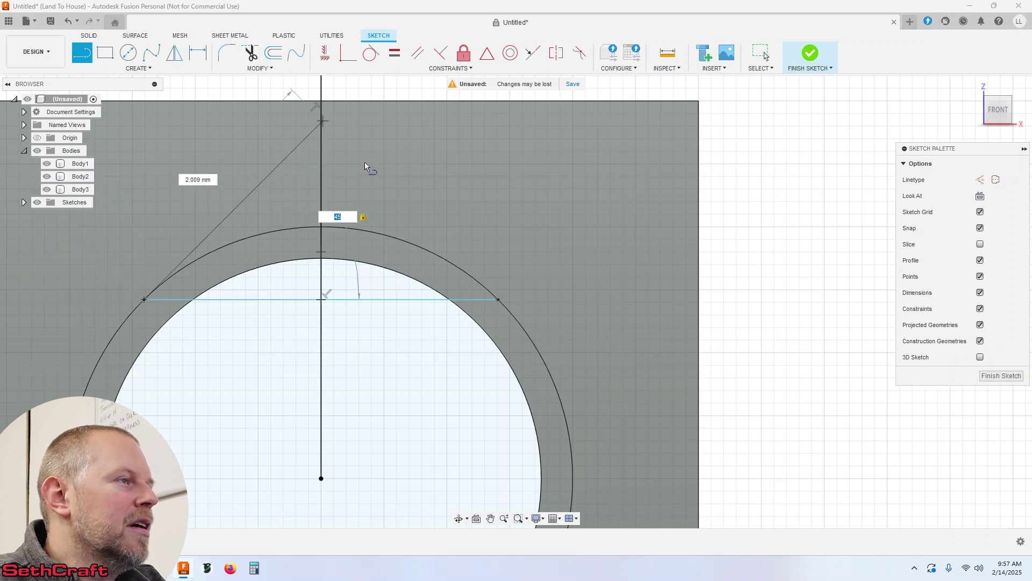
{"action": "left_click", "coordinate": [322, 119]}
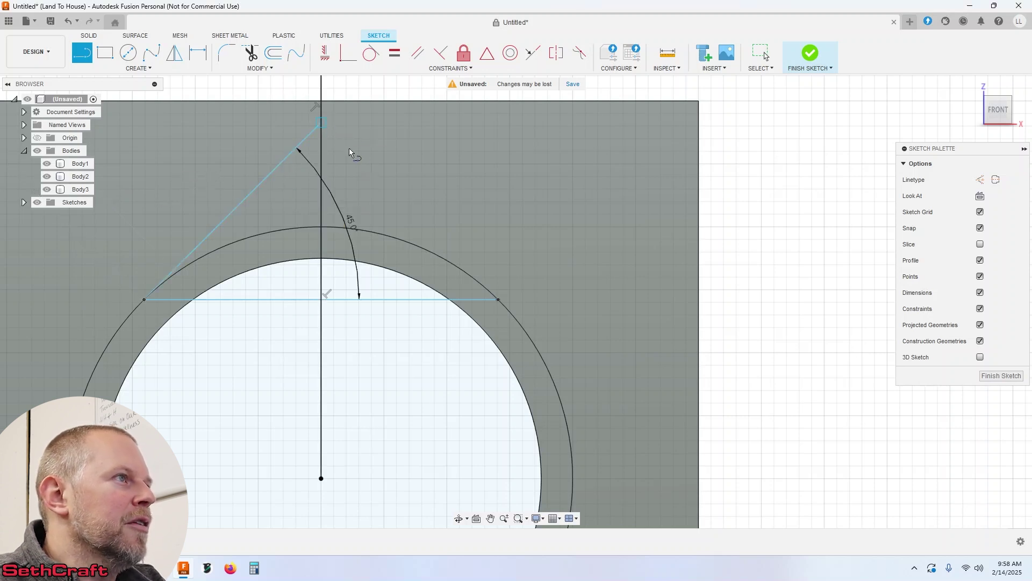
Close the triangle with a line from the horizontal line's right end to the apex, and finish the sketch
{"action": "left_click", "coordinate": [499, 300]}
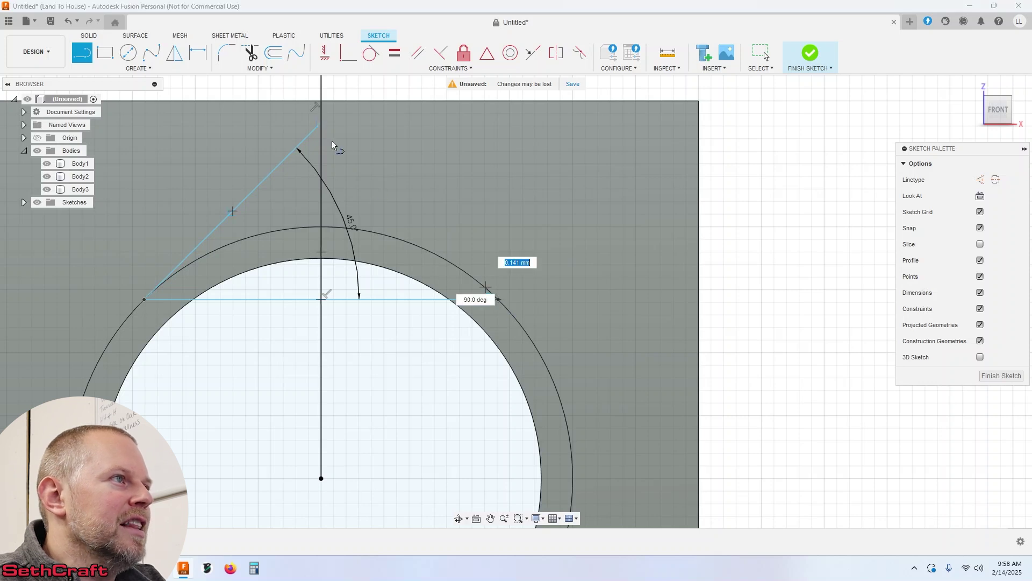
{"action": "left_click", "coordinate": [323, 125]}
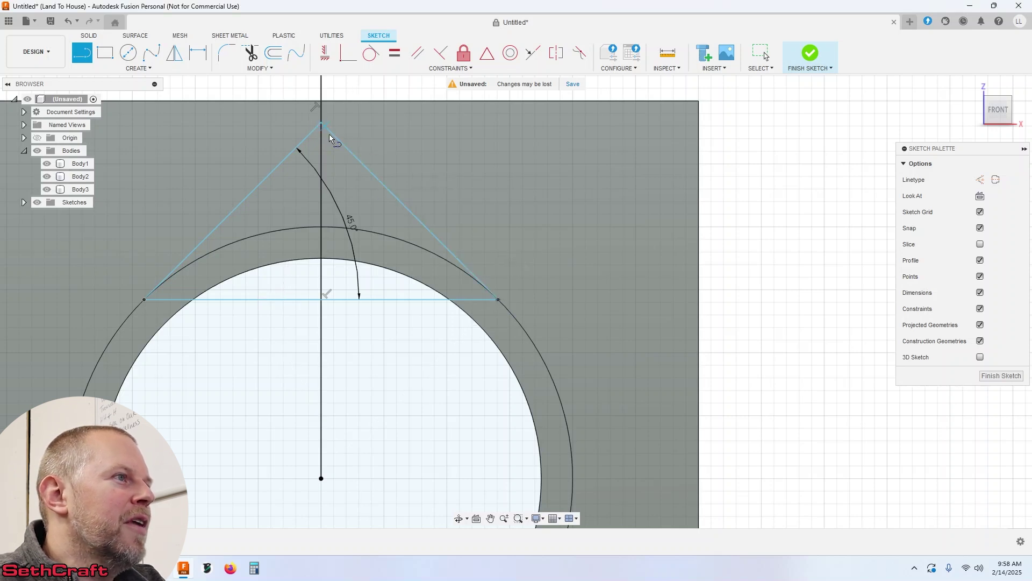
{"action": "left_click", "coordinate": [1005, 375]}
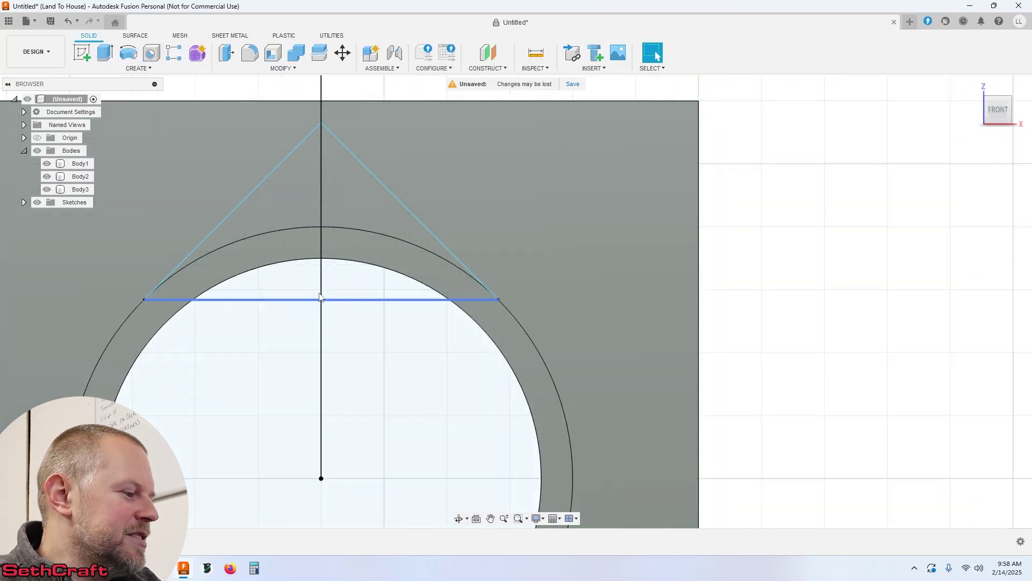
Extrude the four regions of the triangle above the counterbore as a cut of -4.40 mm through the upright block
{"action": "left_click", "coordinate": [285, 247]}
{"action": "middle_click_drag", "start_coordinate": [309, 261], "coordinate": [156, 136], "text": "shift"}
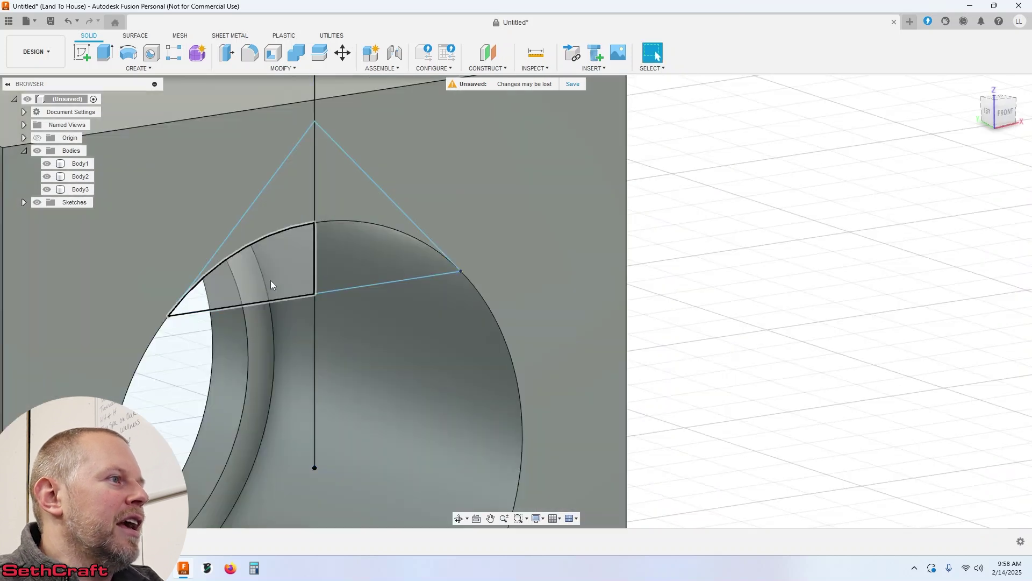
{"action": "left_click", "coordinate": [270, 279]}
{"action": "left_click", "coordinate": [348, 236]}
{"action": "left_click", "coordinate": [333, 213]}
{"action": "left_click", "coordinate": [299, 196]}
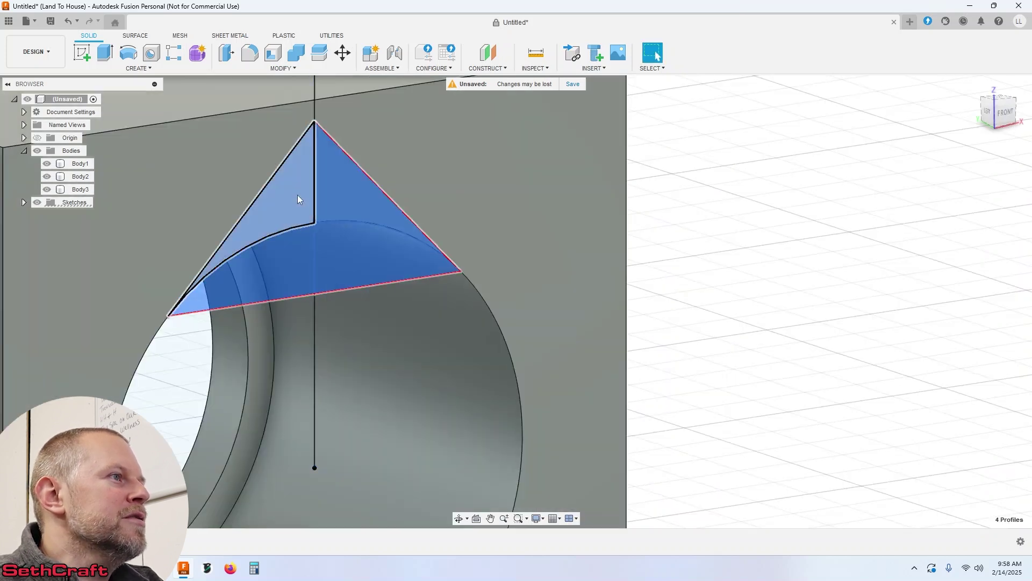
{"action": "key", "text": "e"}
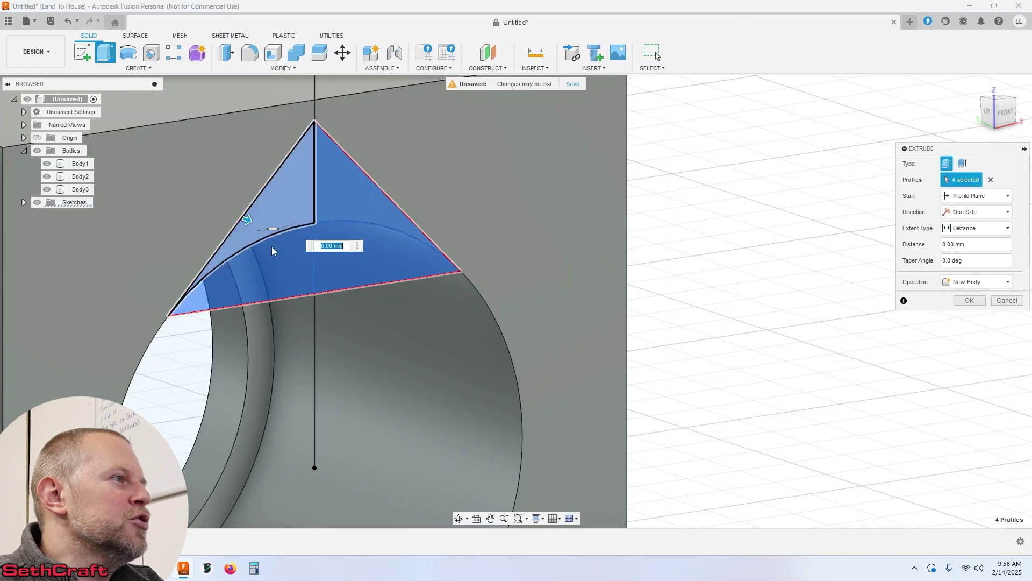
{"action": "left_click_drag", "start_coordinate": [234, 215], "coordinate": [213, 215]}
{"action": "middle_click_drag", "start_coordinate": [213, 215], "coordinate": [284, 309], "text": "shift"}
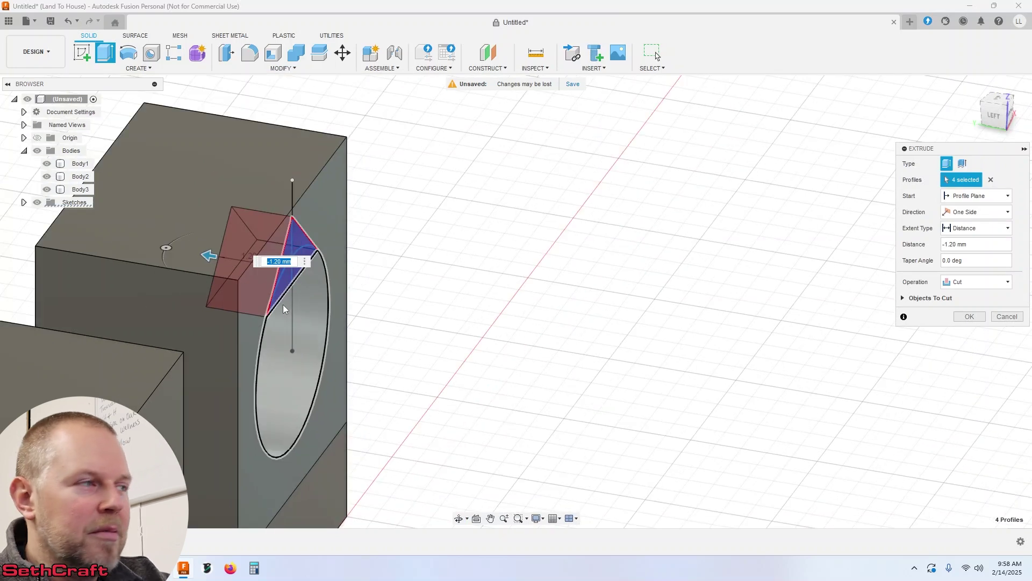
{"action": "type", "text": "4"}
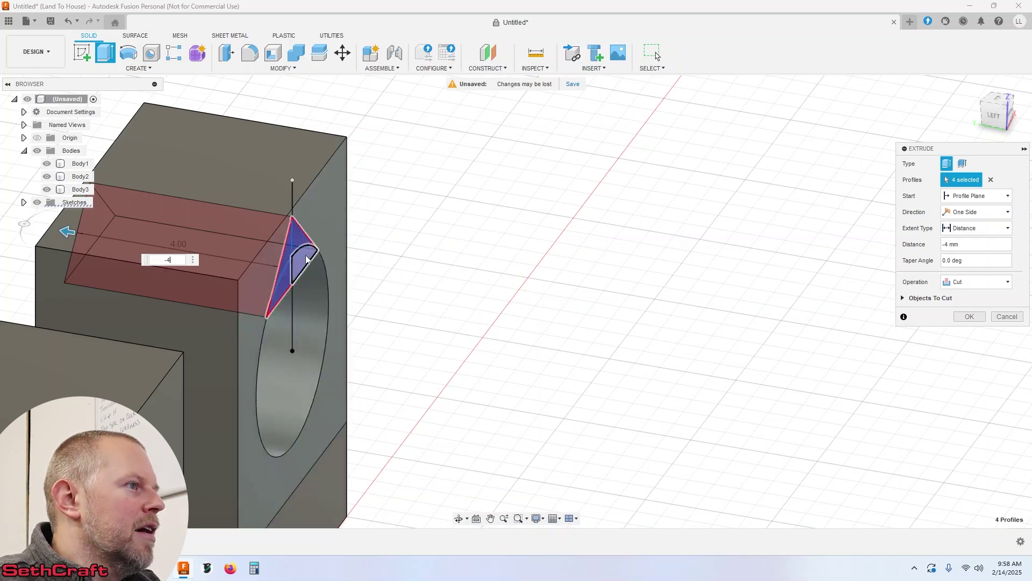
{"action": "middle_click_drag", "start_coordinate": [355, 197], "coordinate": [203, 307], "text": "shift"}
{"action": "left_click_drag", "start_coordinate": [203, 313], "coordinate": [183, 317]}
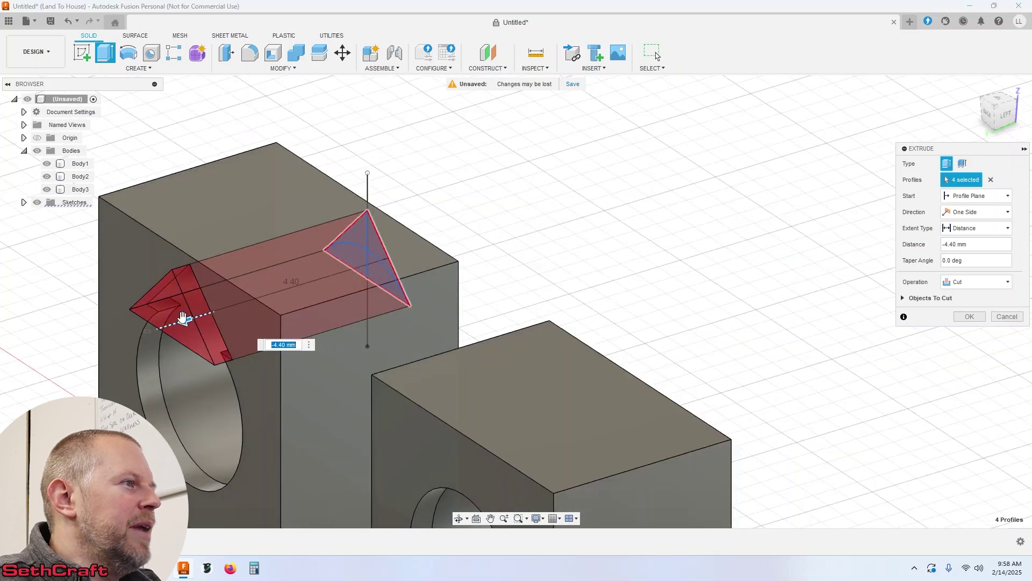
{"action": "left_click", "coordinate": [969, 316]}
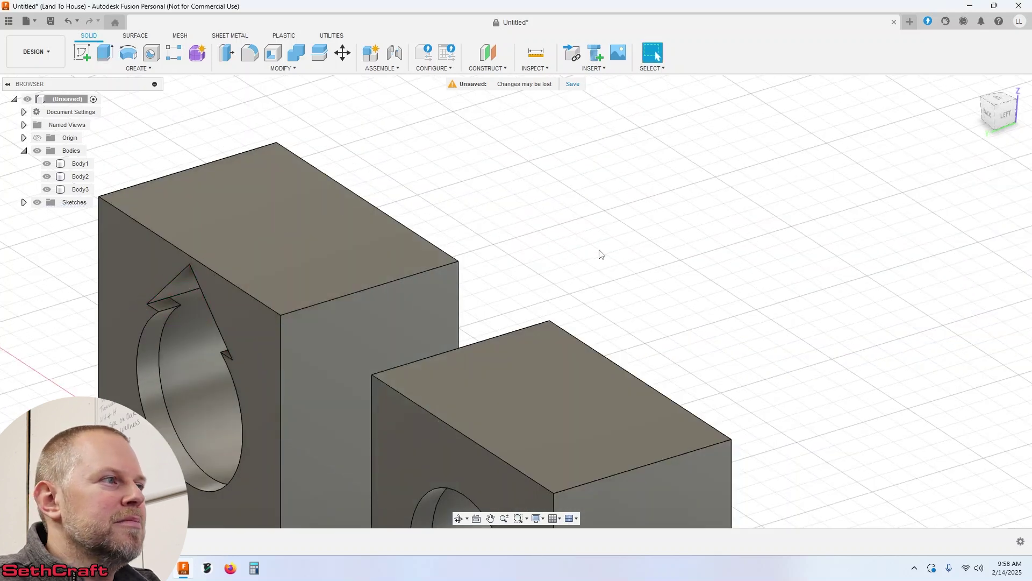
Join the upright block with the round hole (Body2) to the base plate (Body1) using Combine
{"action": "middle_click_drag", "start_coordinate": [617, 219], "coordinate": [616, 219], "text": "shift"}
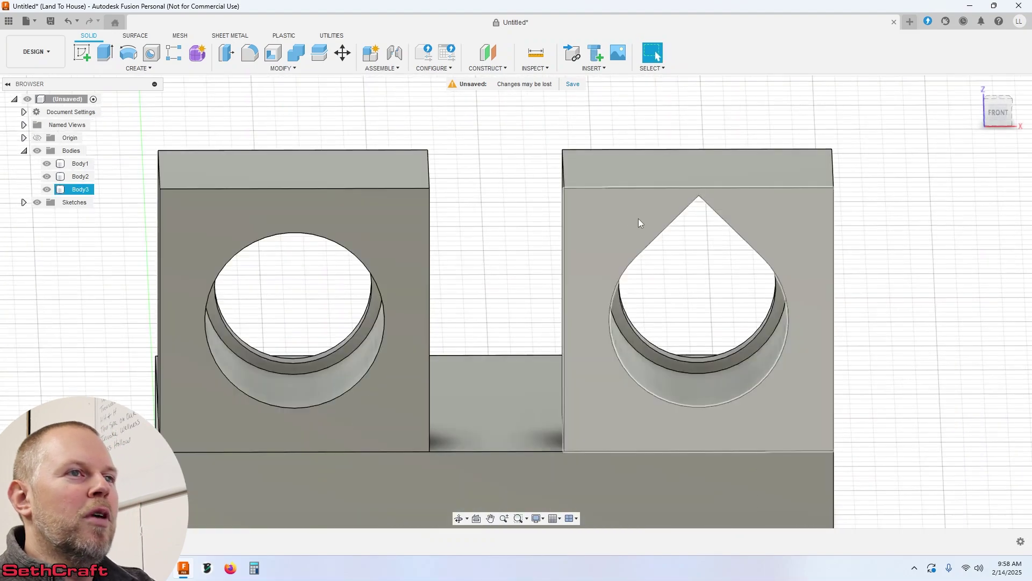
{"action": "middle_click_drag", "start_coordinate": [638, 224], "coordinate": [760, 213], "text": "shift"}
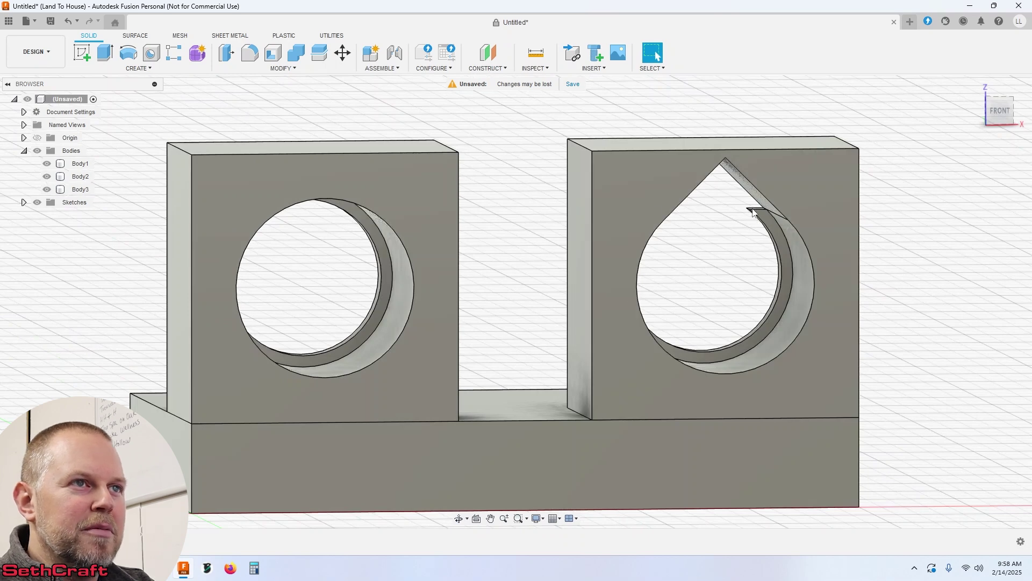
{"action": "scroll", "coordinate": [714, 222], "scroll_direction": "down", "scroll_amount": 2}
{"action": "mouse_move", "coordinate": [679, 246]}
{"action": "middle_mouse_down", "text": "shift"}
{"action": "mouse_move", "coordinate": [671, 237]}
{"action": "mouse_move", "coordinate": [679, 248]}
{"action": "middle_mouse_up", "text": "shift"}
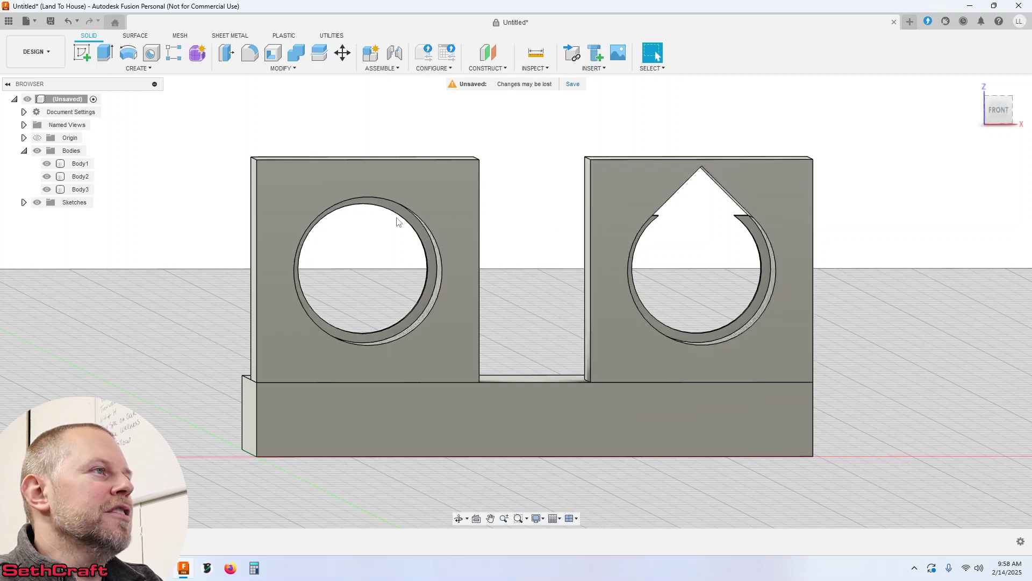
{"action": "left_click", "coordinate": [295, 53]}
{"action": "left_click", "coordinate": [79, 163]}
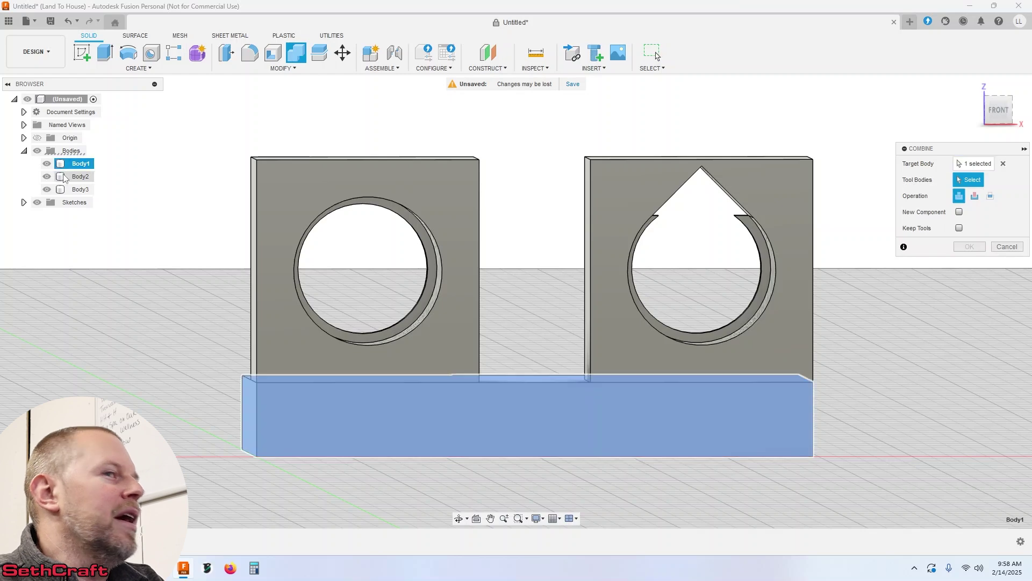
{"action": "left_click", "coordinate": [64, 177]}
{"action": "left_click", "coordinate": [970, 246]}
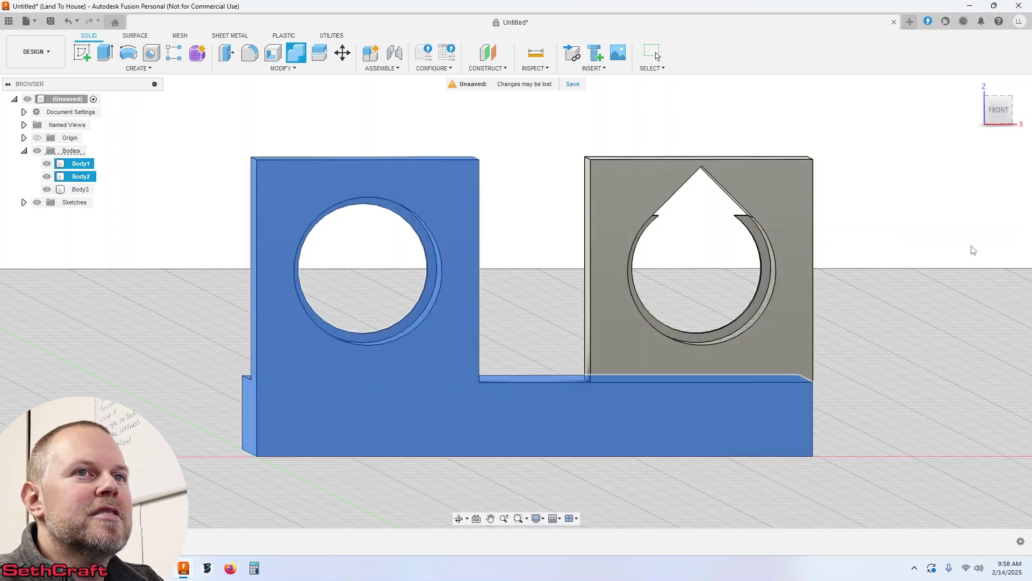
Join the upright block with the teardrop hole (Body3) to the base body using Combine
{"action": "left_click", "coordinate": [295, 54]}
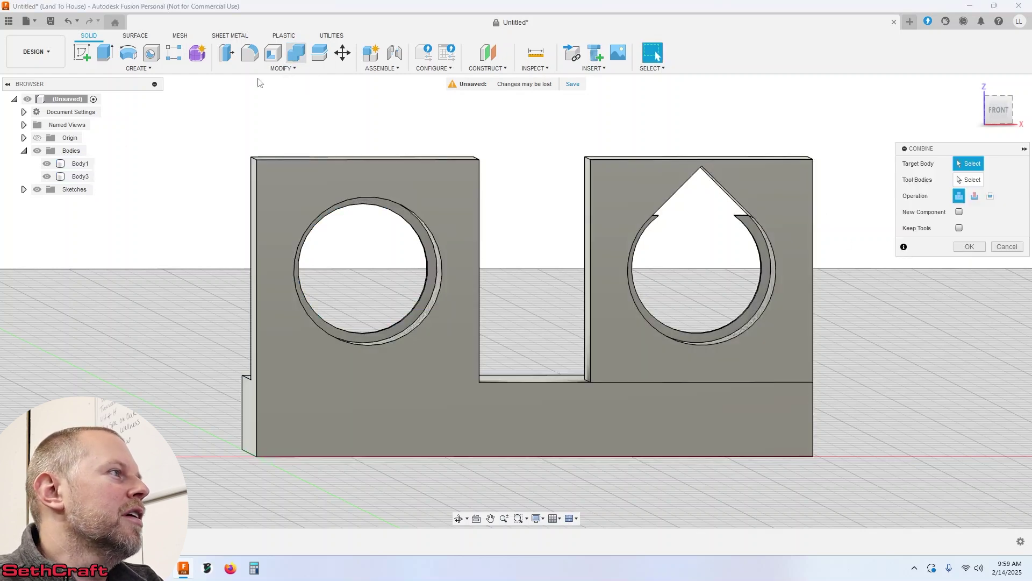
{"action": "left_click", "coordinate": [61, 164]}
{"action": "left_click", "coordinate": [64, 177]}
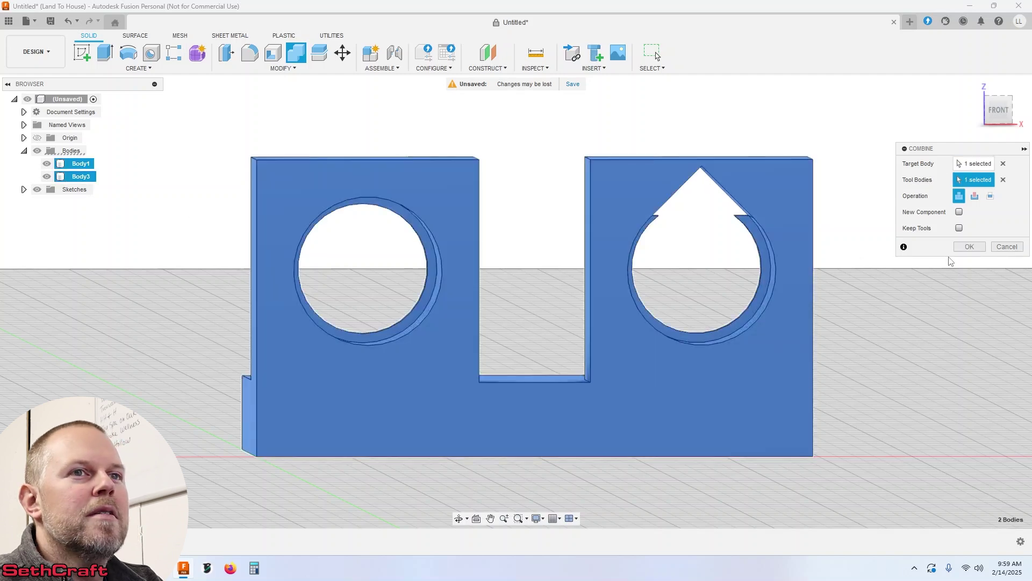
{"action": "left_click", "coordinate": [970, 246]}
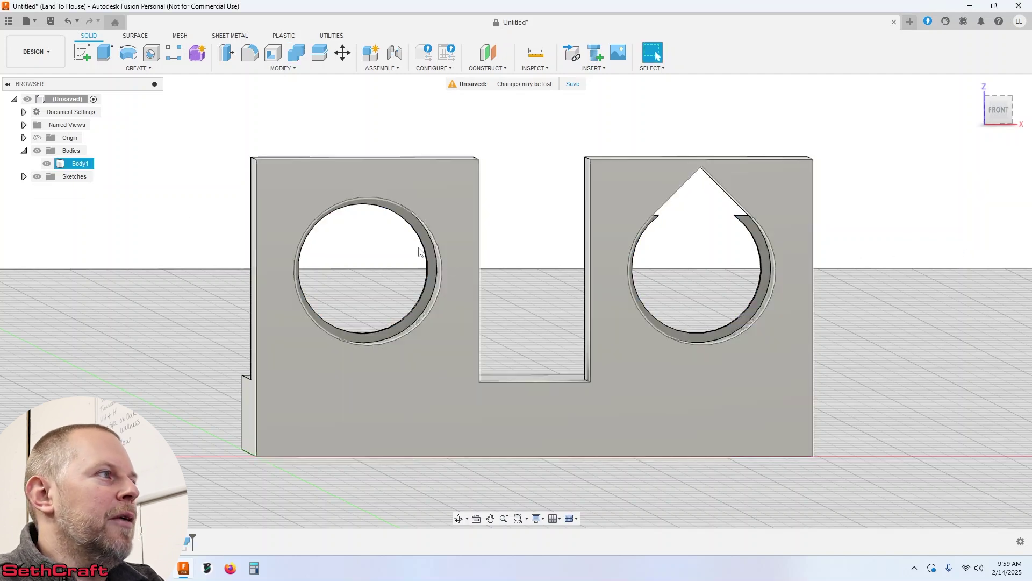
Export the combined body as a binary STL mesh in millimeters with High refinement
{"action": "left_click", "coordinate": [65, 165]}
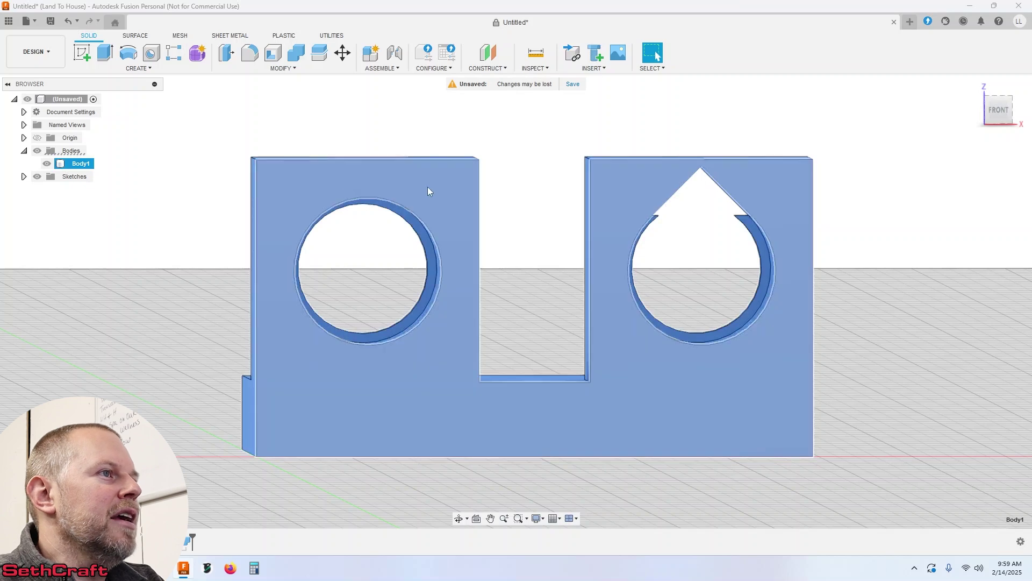
{"action": "right_click", "coordinate": [428, 192]}
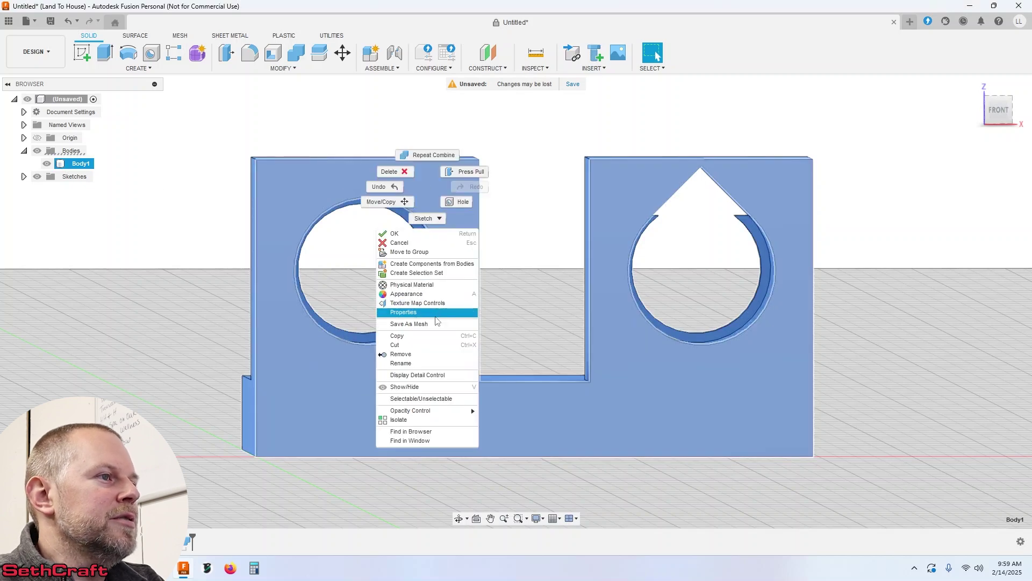
{"action": "left_click", "coordinate": [434, 322]}
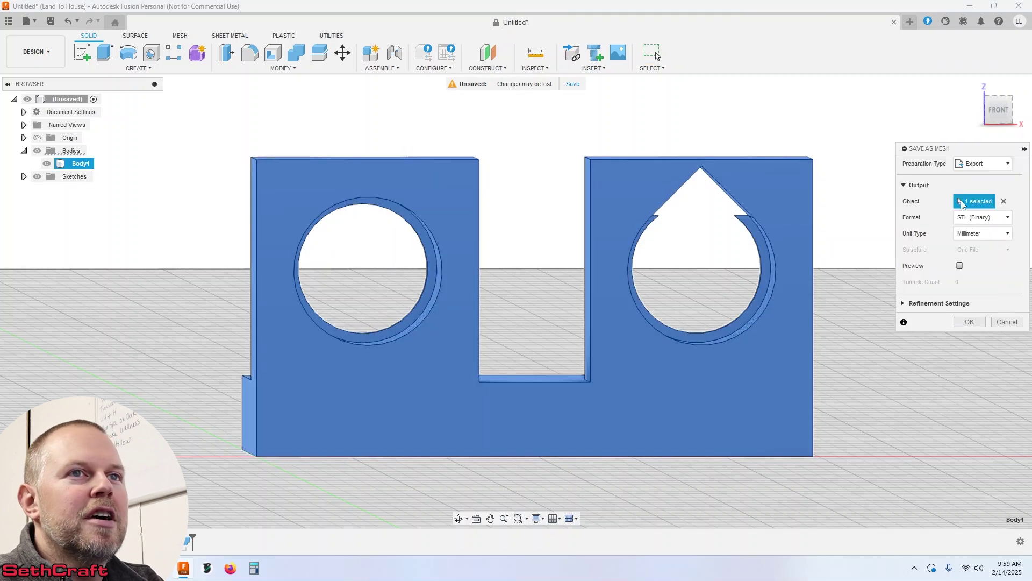
{"action": "left_click", "coordinate": [903, 304]}
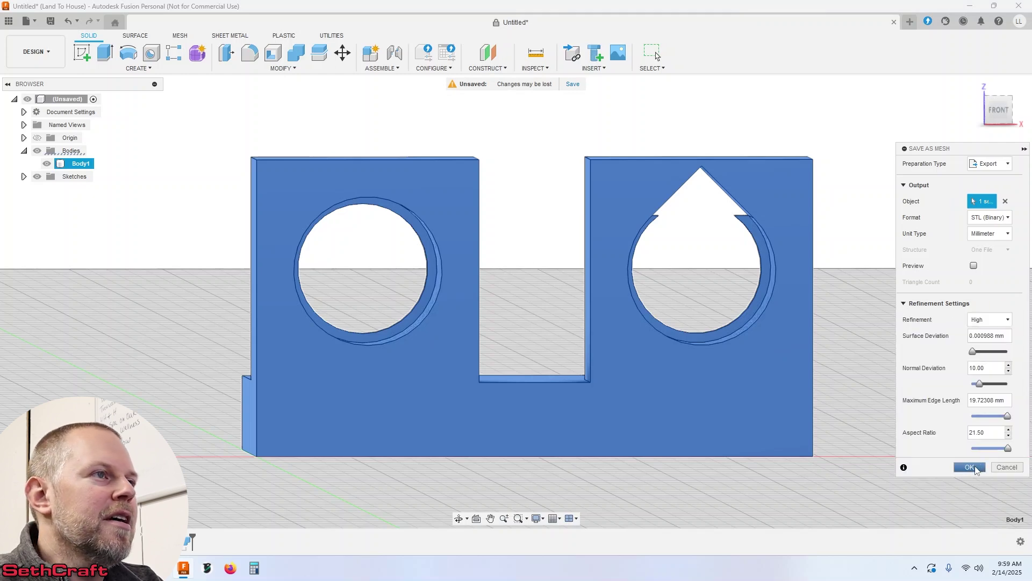
{"action": "left_click", "coordinate": [972, 468]}
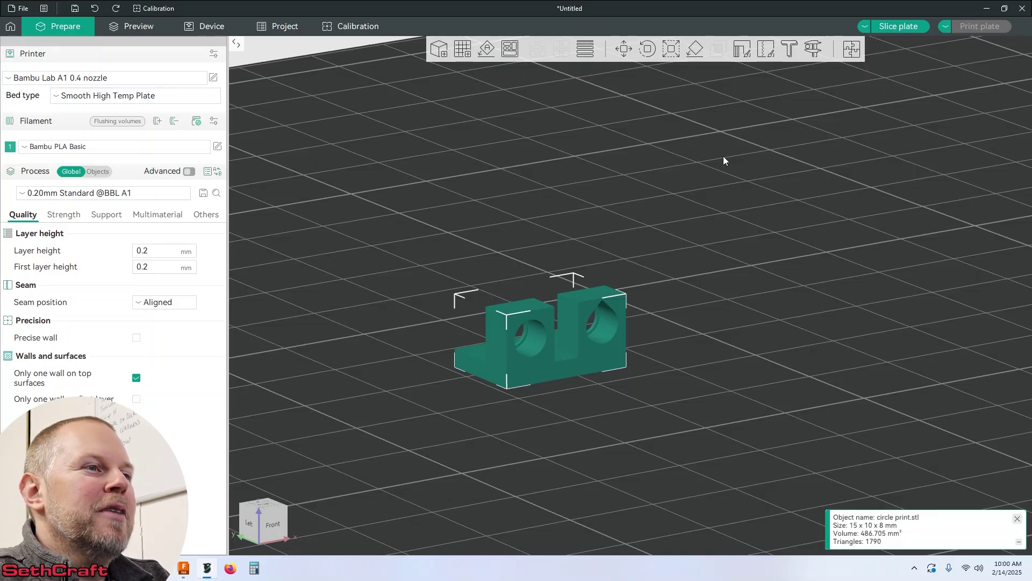
In OrcaSlicer, slice the plate with the part and inspect the overhangs at the tops of both holes from below and in front
{"action": "left_click", "coordinate": [896, 27]}
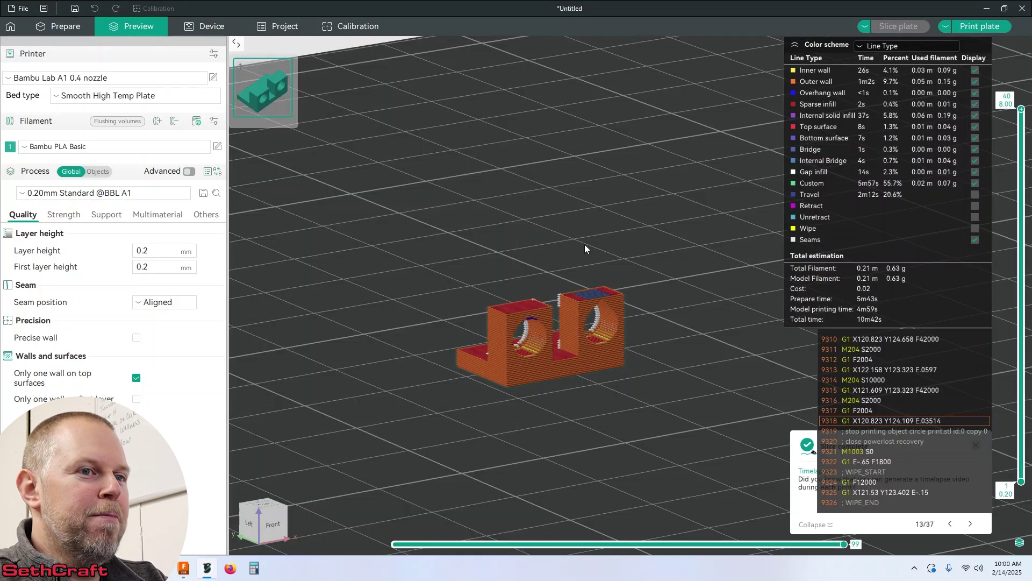
{"action": "key", "text": "3"}
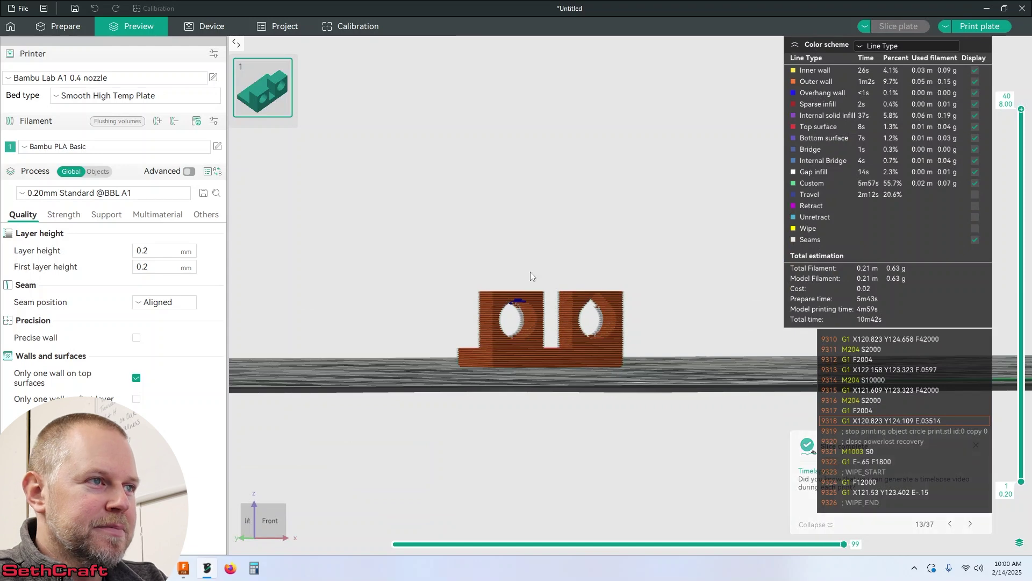
{"action": "left_click_drag", "start_coordinate": [531, 272], "coordinate": [596, 266]}
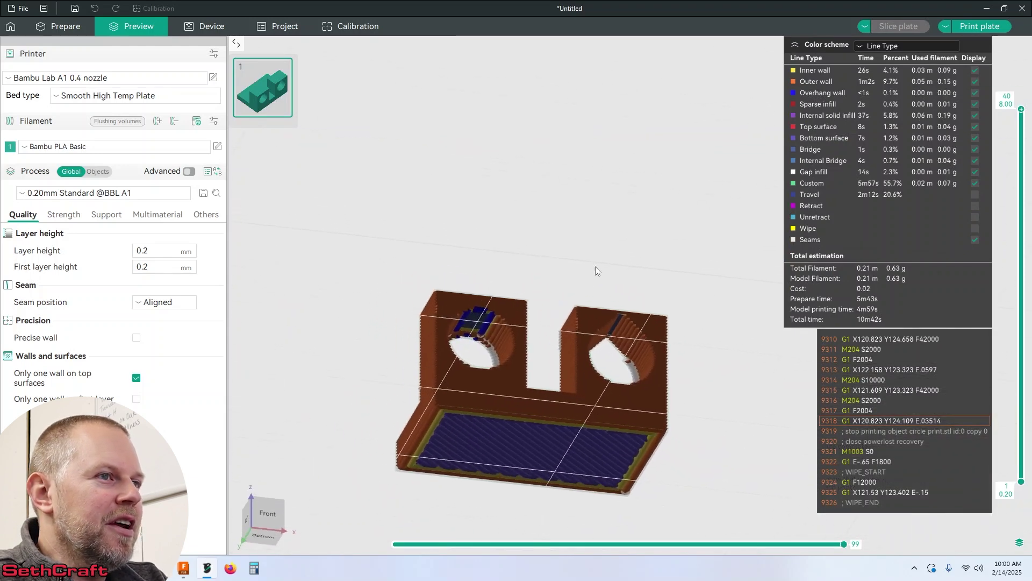
{"action": "scroll", "coordinate": [611, 270], "scroll_direction": "up", "scroll_amount": 3}
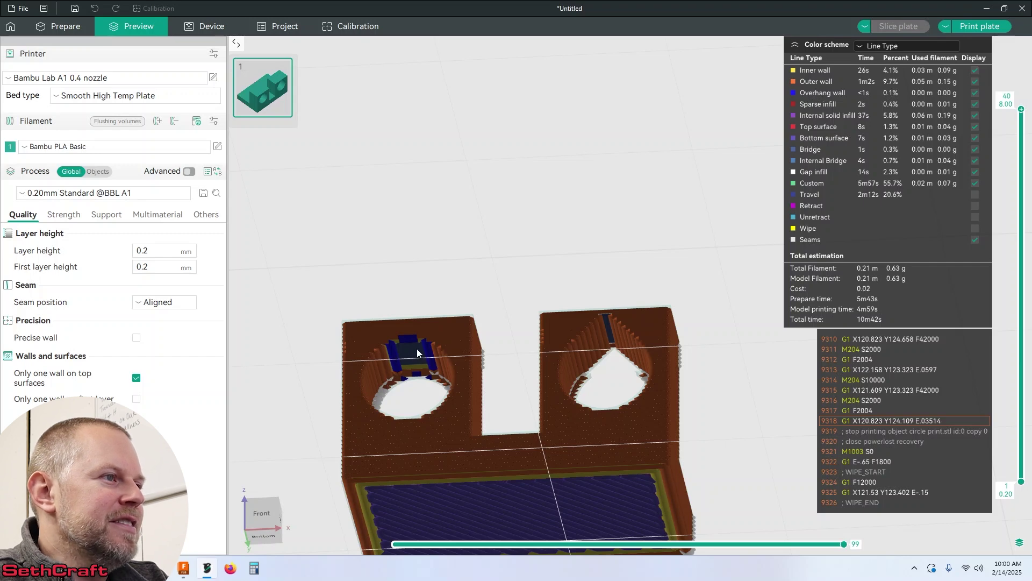
{"action": "left_click_drag", "start_coordinate": [605, 294], "coordinate": [642, 336]}
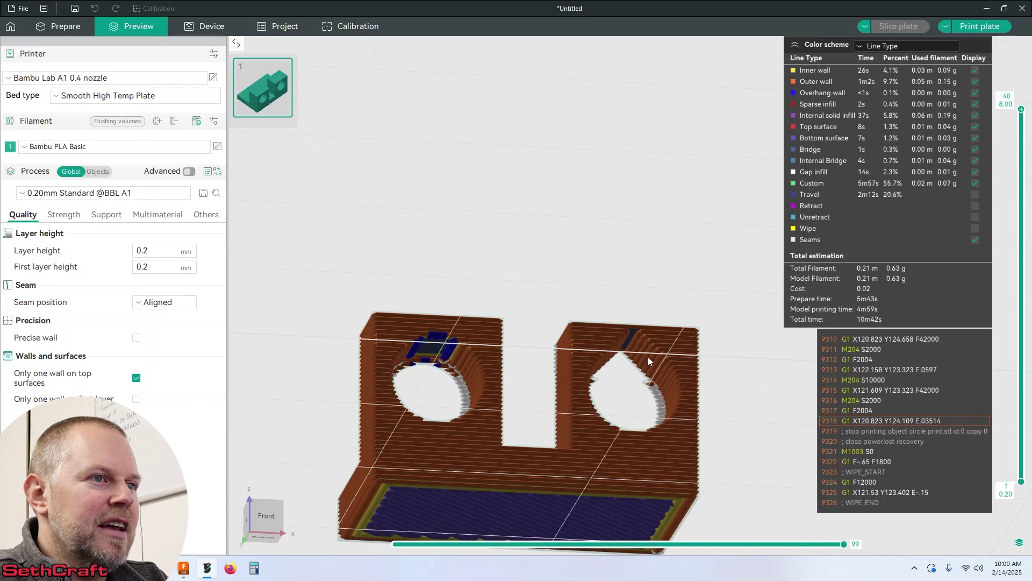
{"action": "left_click_drag", "start_coordinate": [630, 344], "coordinate": [422, 127]}
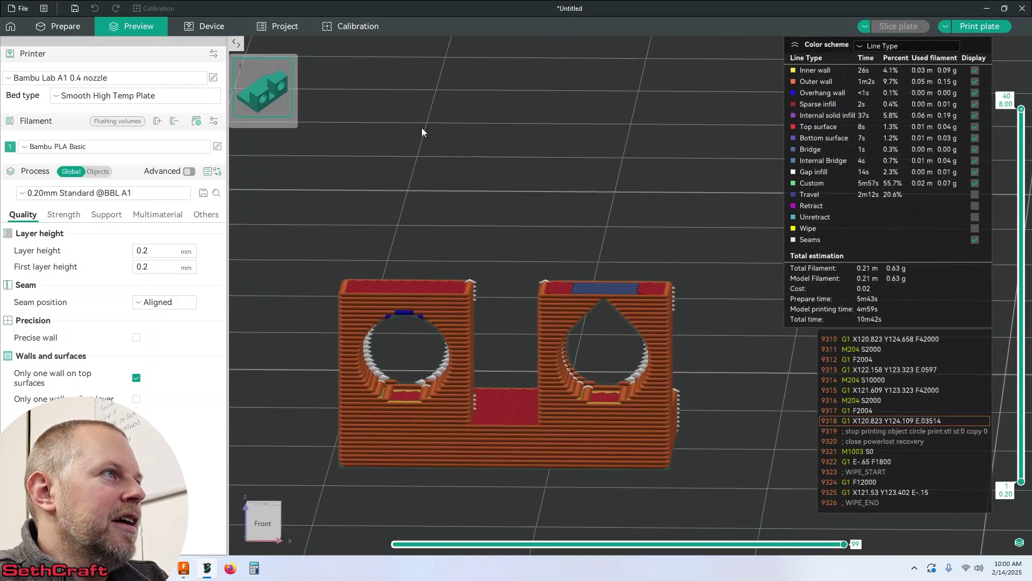
Enable supports for the print and set the support type to Tree(auto)
{"action": "left_click", "coordinate": [71, 27]}
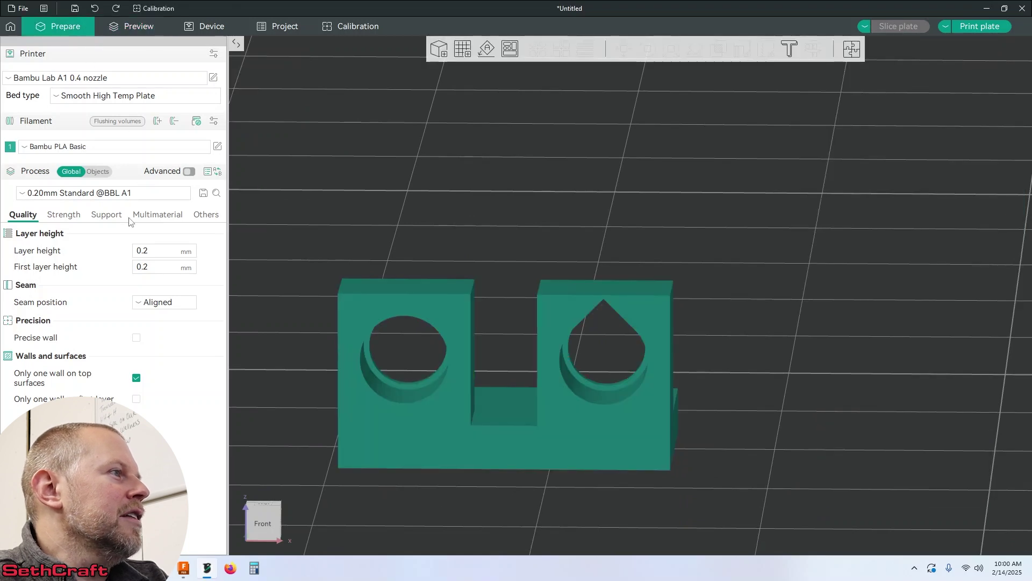
{"action": "left_click", "coordinate": [109, 216]}
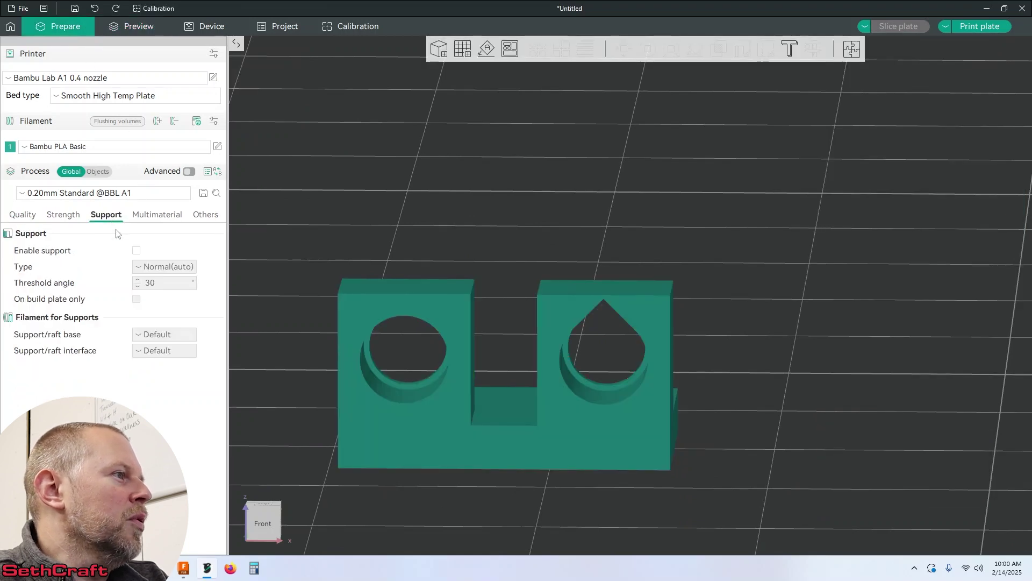
{"action": "left_click", "coordinate": [136, 250]}
{"action": "left_click", "coordinate": [156, 266]}
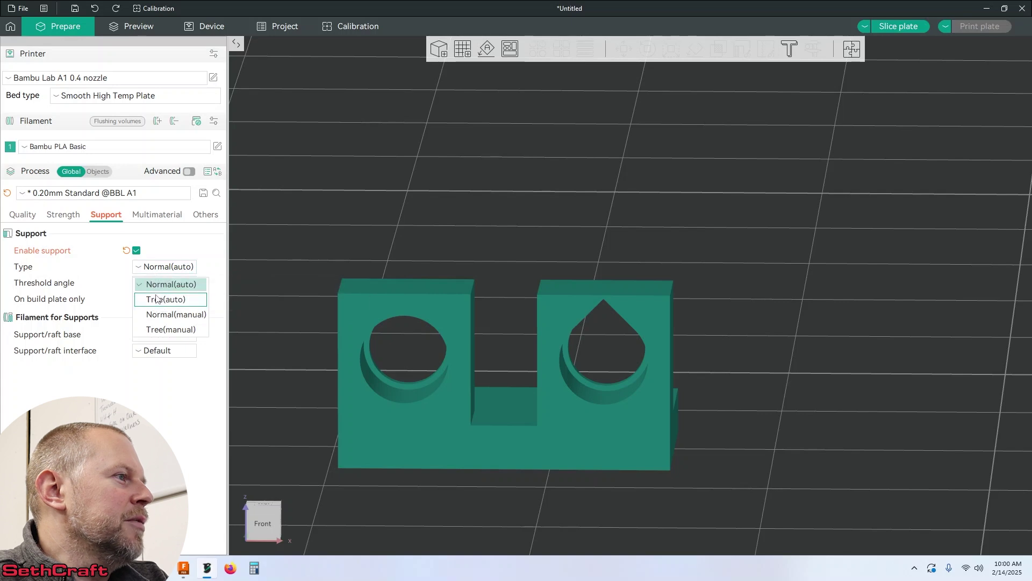
{"action": "left_click", "coordinate": [157, 299]}
Slice the plate with tree supports and compare the supports at the round and teardrop holes from below and above
{"action": "left_click", "coordinate": [892, 27]}
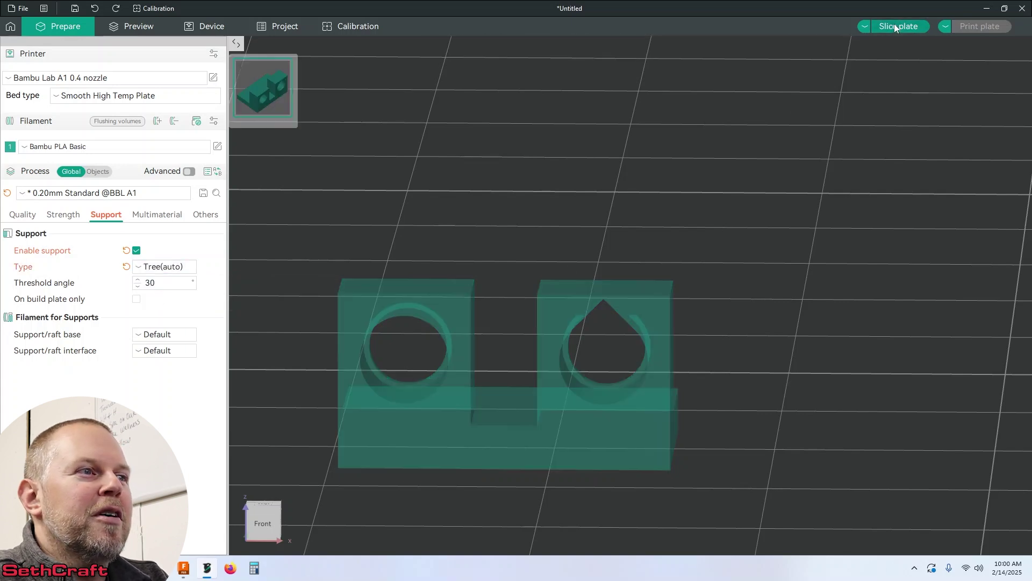
{"action": "left_click_drag", "start_coordinate": [428, 280], "coordinate": [528, 276]}
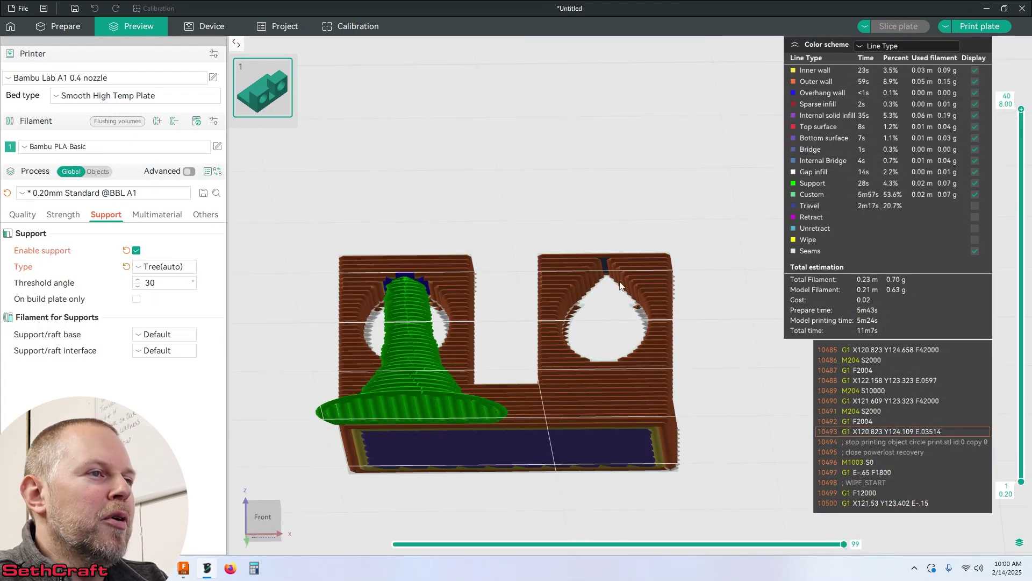
{"action": "left_click_drag", "start_coordinate": [524, 220], "coordinate": [502, 163]}
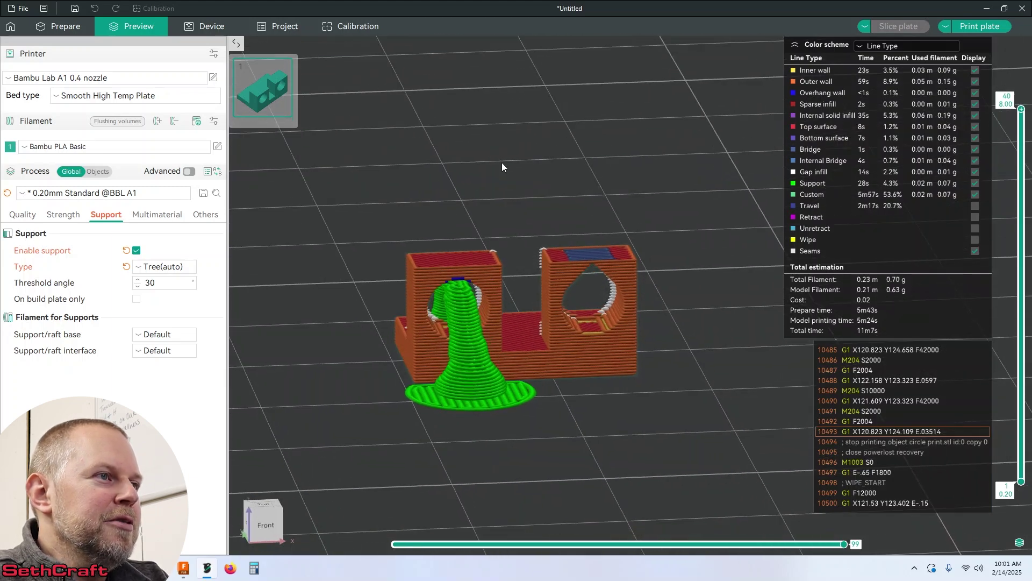
Duplicate the circle print.stl part on the plate and move the copy along X, well clear of the original
{"action": "left_click", "coordinate": [70, 30]}
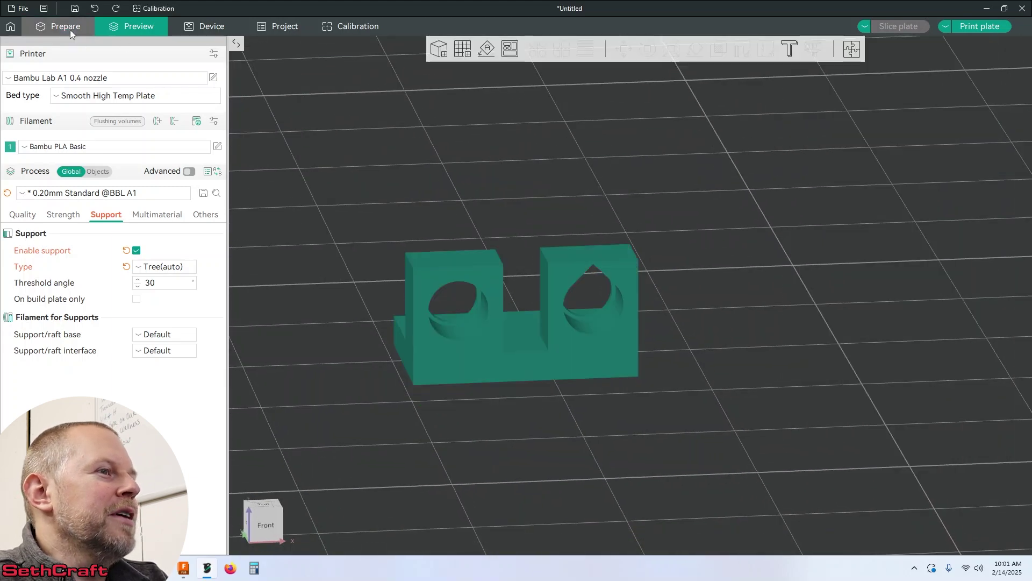
{"action": "left_click", "coordinate": [488, 286]}
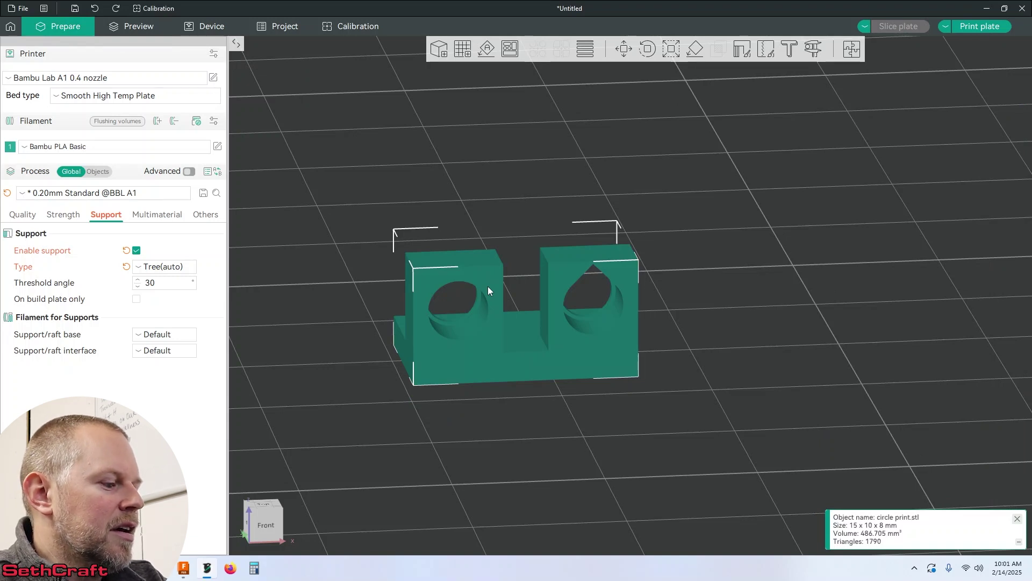
{"action": "key", "text": "ctrl+c"}
{"action": "key", "text": "ctrl+v"}
{"action": "left_click", "coordinate": [617, 53]}
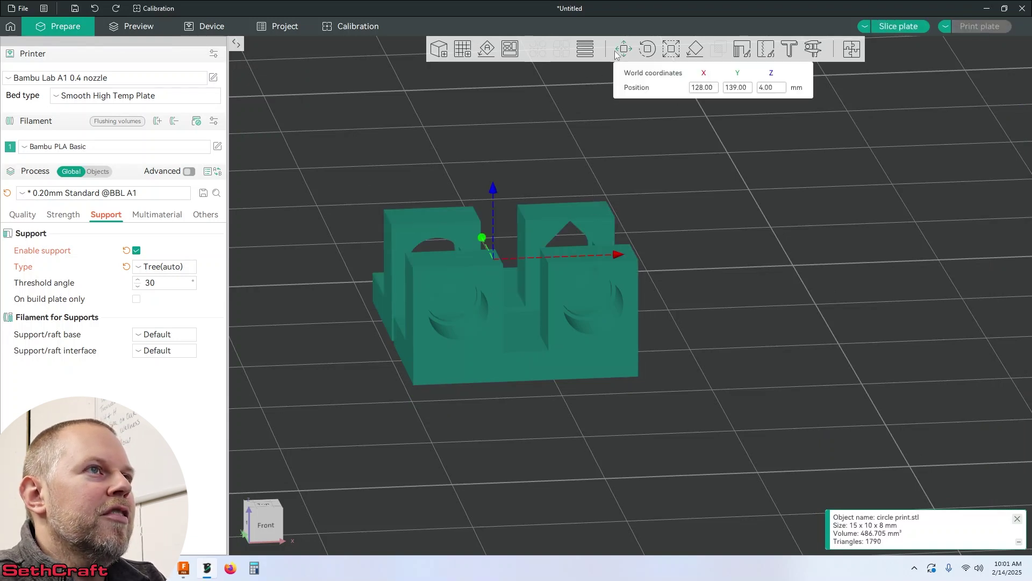
{"action": "left_click_drag", "start_coordinate": [617, 257], "coordinate": [974, 232]}
{"action": "left_click_drag", "start_coordinate": [969, 243], "coordinate": [1018, 241]}
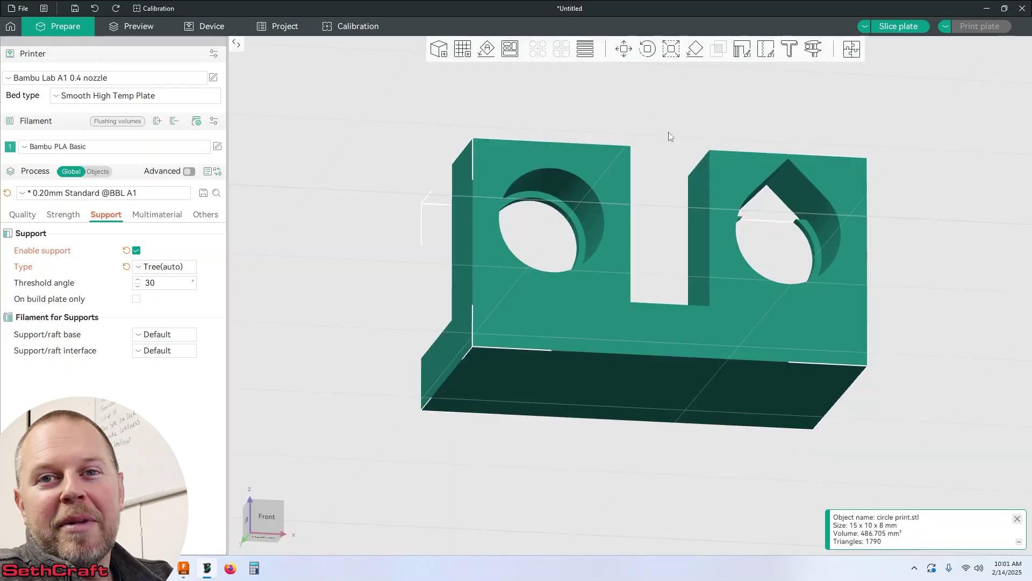
Paint a support blocker over the upper overhang of the original part's round hole with the circle brush at pen size 1.00
{"action": "scroll", "coordinate": [618, 150], "scroll_direction": "up", "scroll_amount": 2}
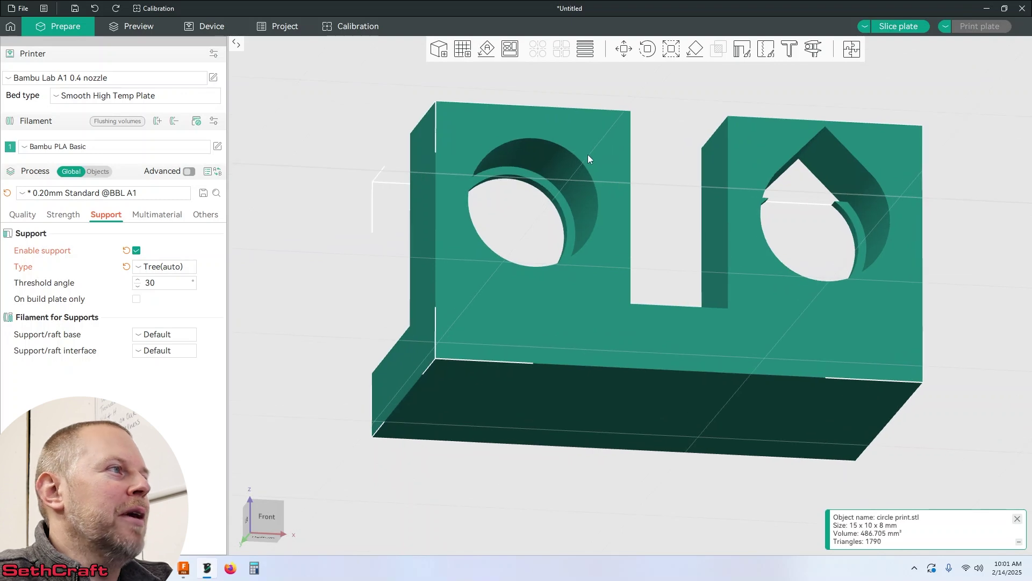
{"action": "left_click", "coordinate": [742, 49]}
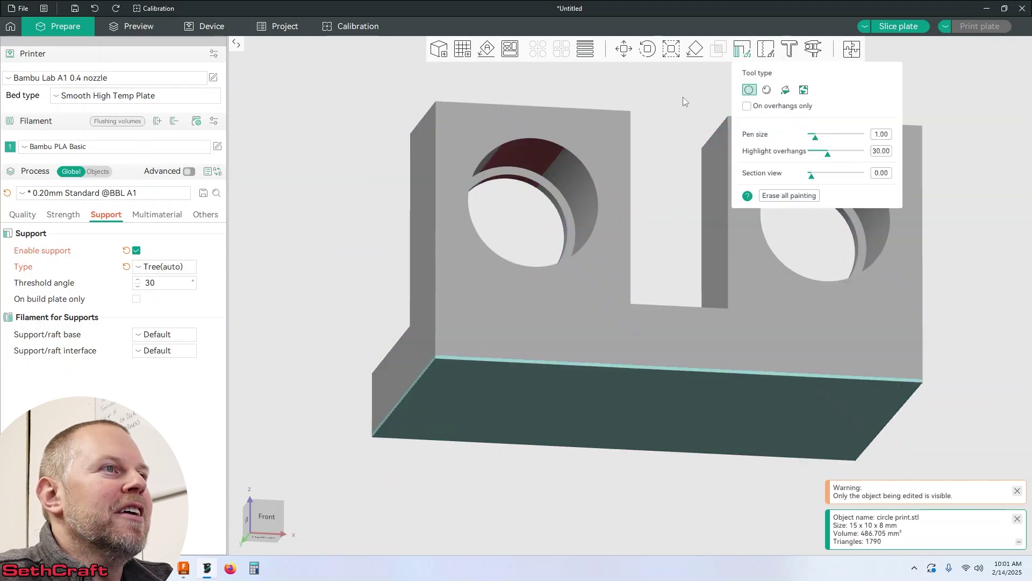
{"action": "left_click_drag", "start_coordinate": [521, 165], "coordinate": [536, 164]}
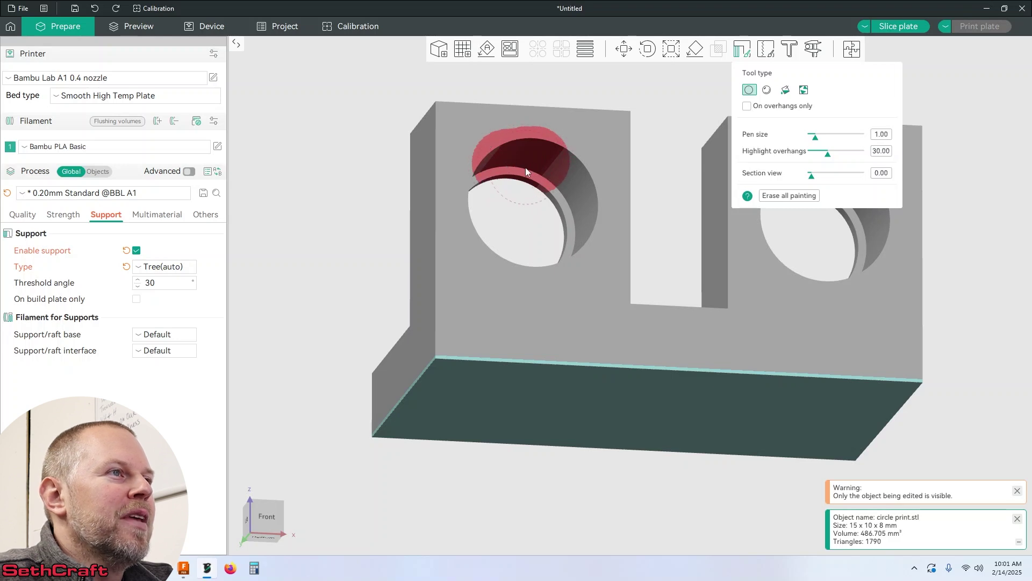
{"action": "scroll", "coordinate": [523, 169], "scroll_direction": "down", "scroll_amount": 4}
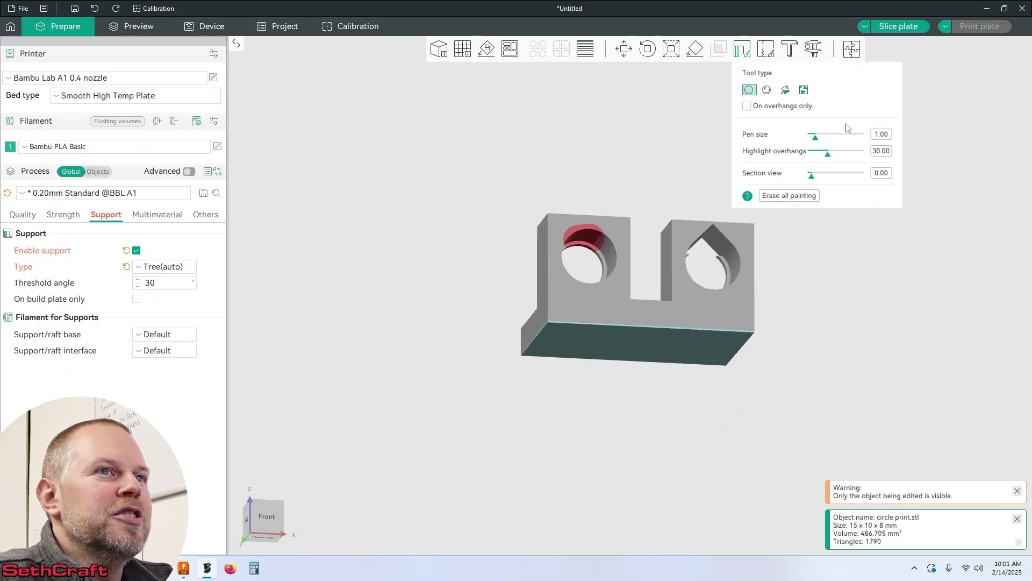
{"action": "left_click", "coordinate": [742, 49]}
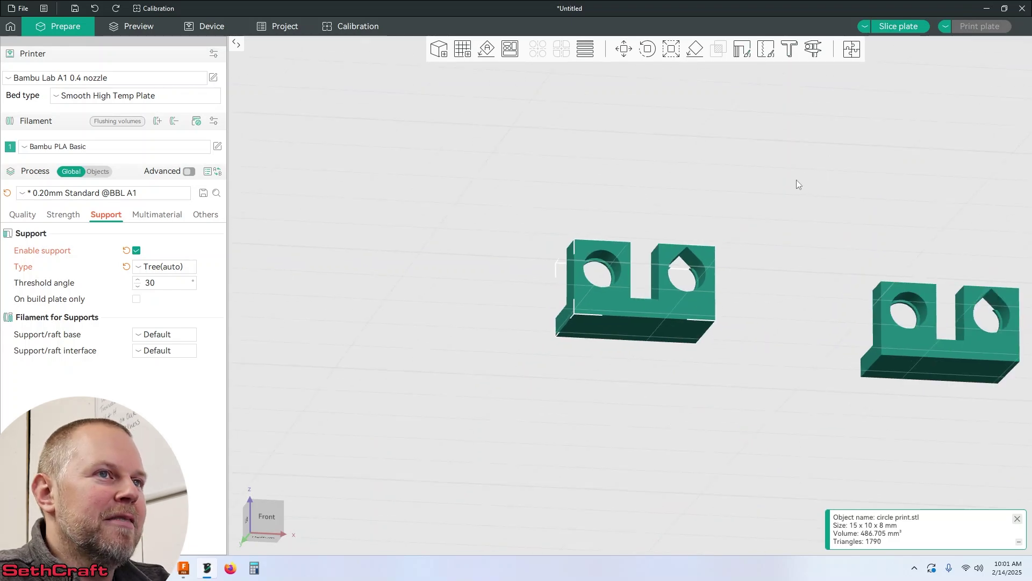
Slice the plate with both parts and compare the supports on the painted original and the unpainted copy
{"action": "left_click_drag", "start_coordinate": [796, 179], "coordinate": [798, 192]}
{"action": "left_click", "coordinate": [908, 27]}
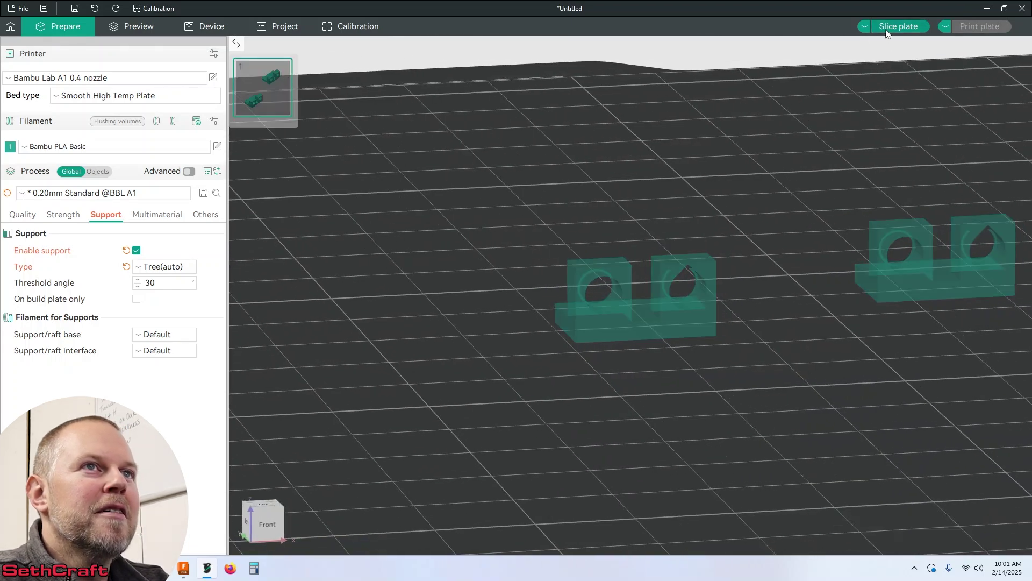
{"action": "right_click_drag", "start_coordinate": [765, 165], "coordinate": [370, 174]}
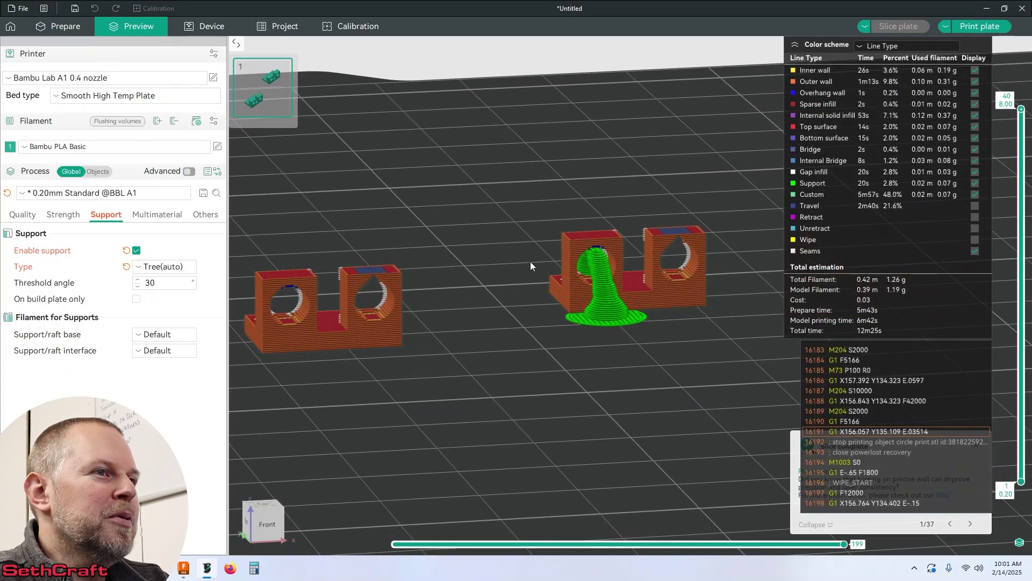
{"action": "scroll", "coordinate": [589, 282], "scroll_direction": "down", "scroll_amount": 4}
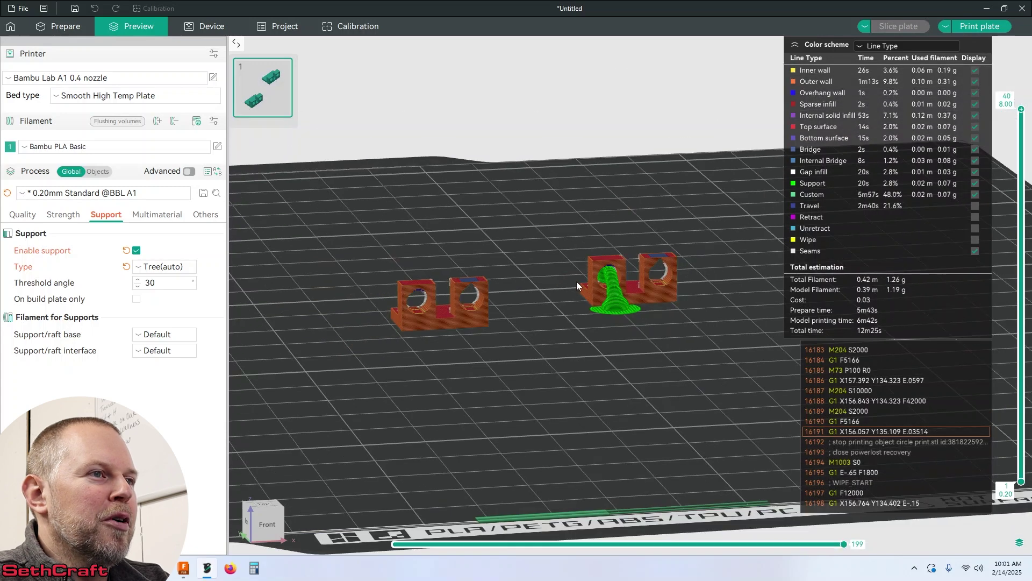
{"action": "right_click_drag", "start_coordinate": [580, 196], "coordinate": [540, 220]}
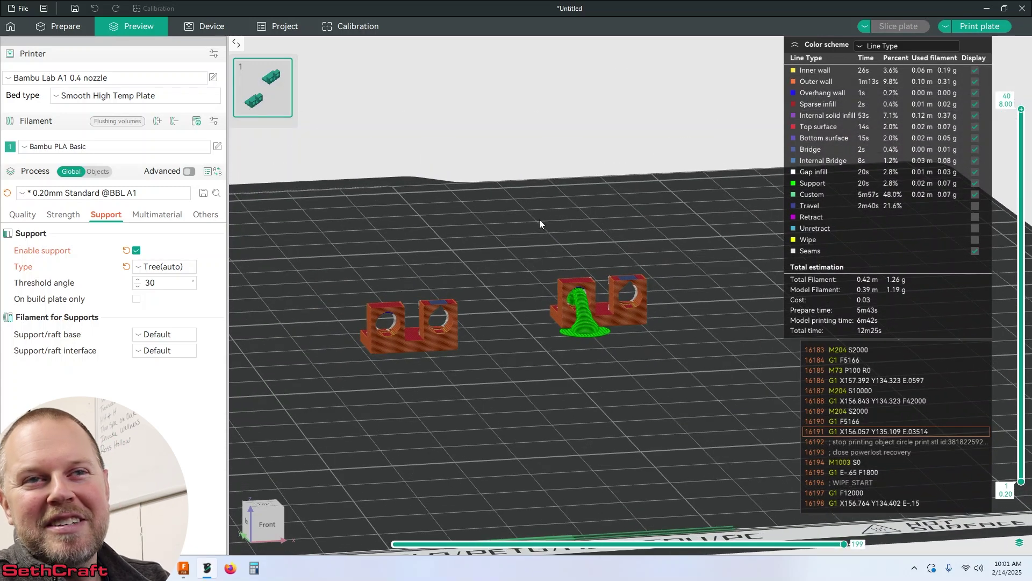